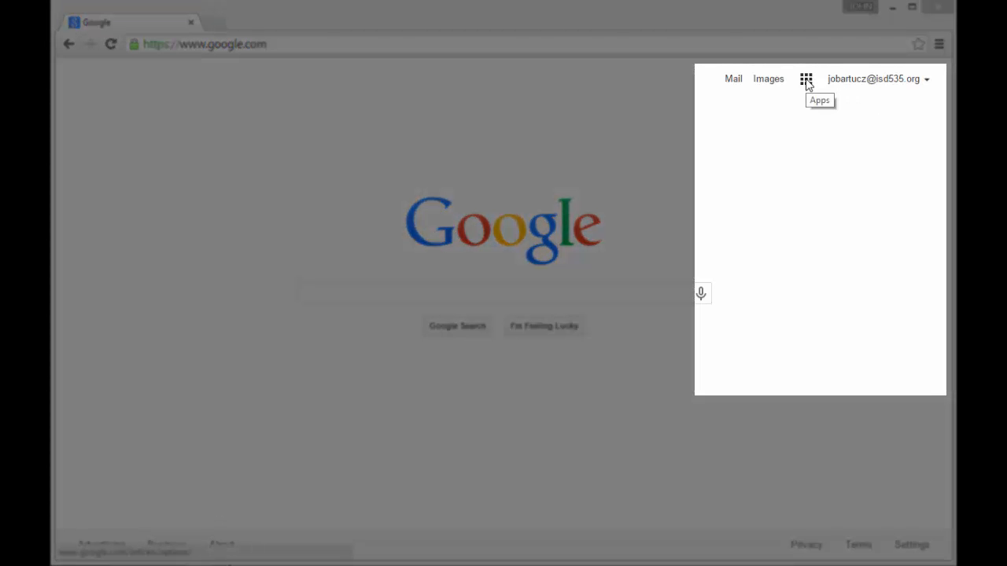
Open Google Sheets, show the recent files as a grid, and create a new blank spreadsheet
left_click(806, 80)
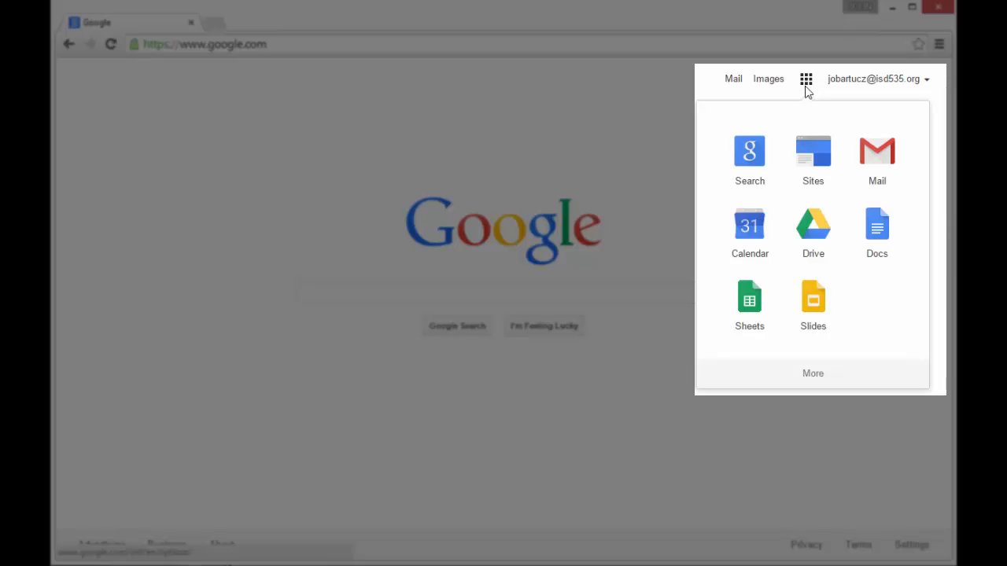
left_click(731, 302)
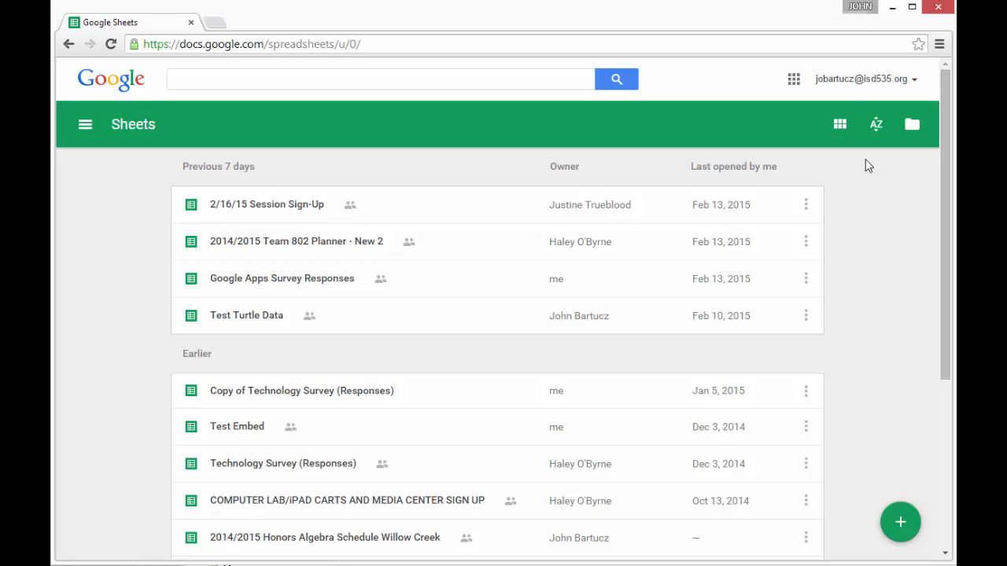
left_click(840, 124)
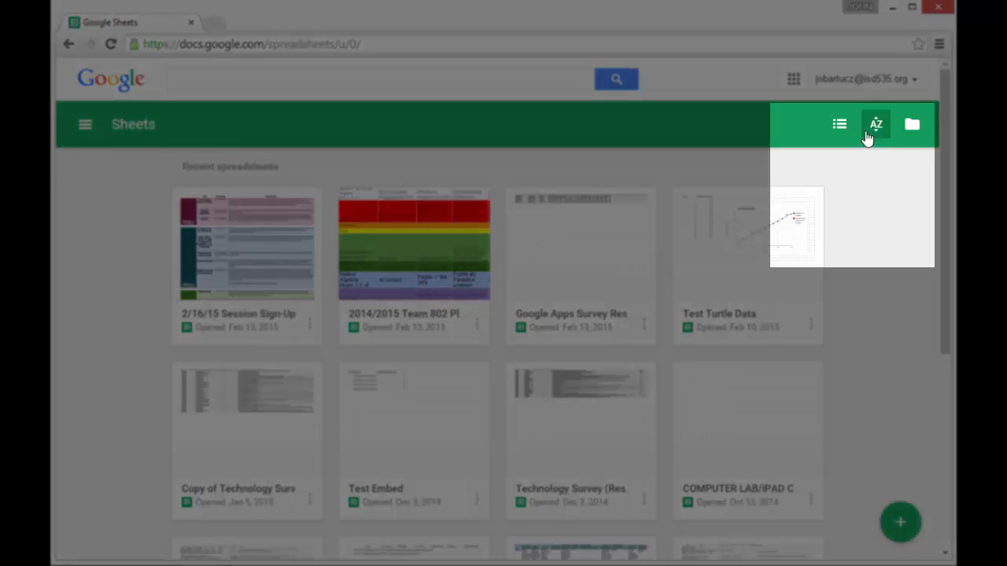
left_click(876, 126)
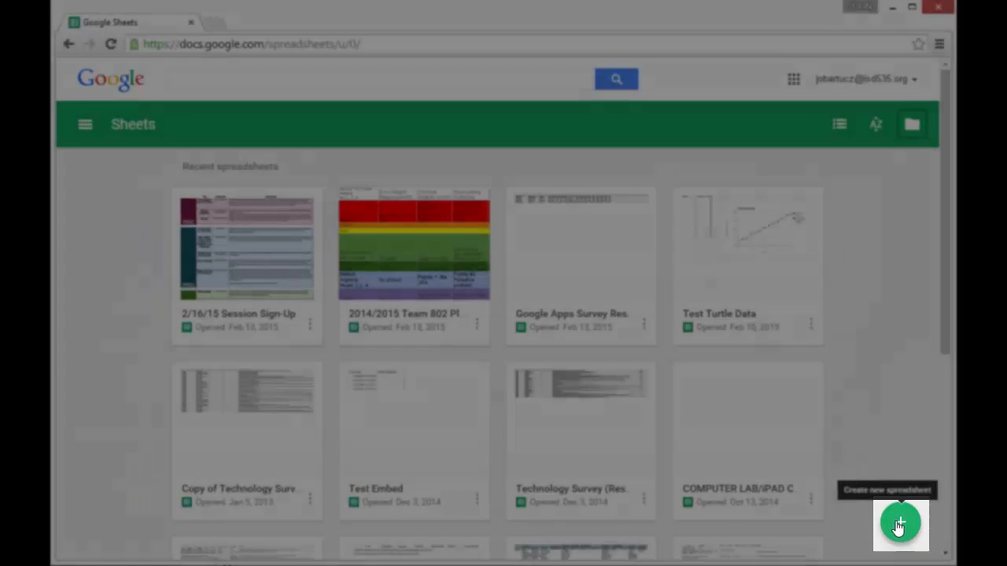
left_click(899, 525)
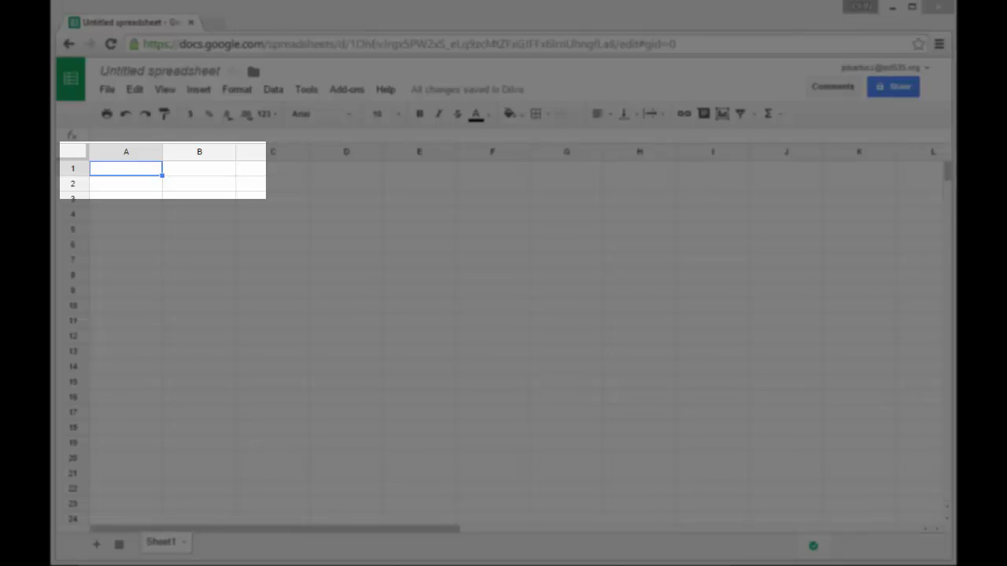
Enter the headers Month in A1 and Number of Turtles in B1, widening column B to fit its header
type("Month")
key("Tab")
type("Number of Turtles")
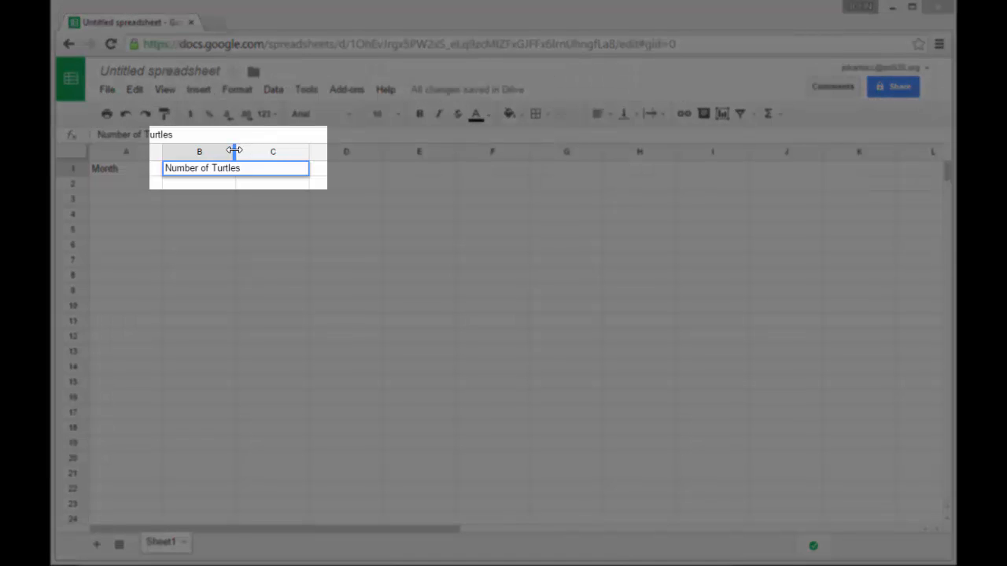
left_click_drag(234, 150, 246, 150)
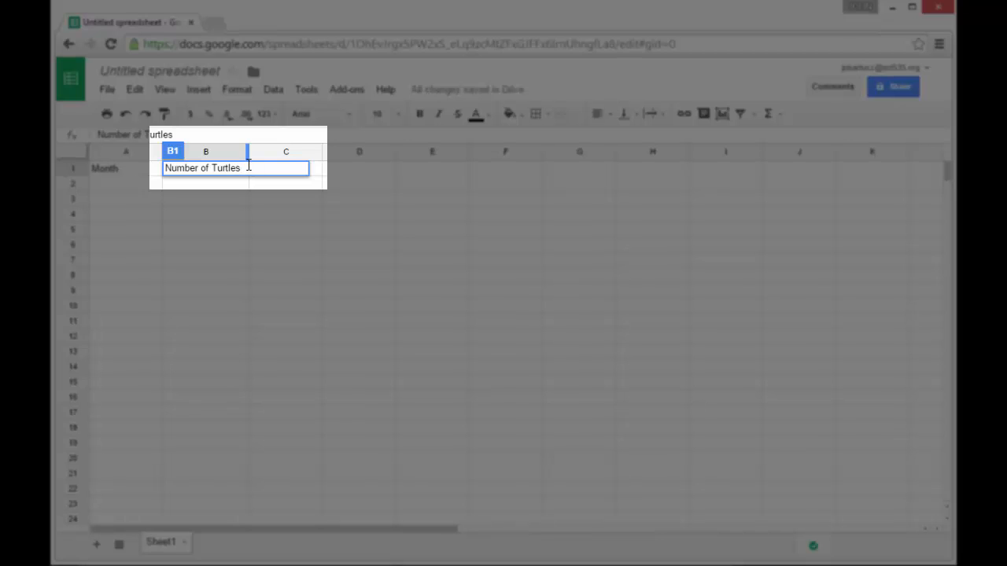
key("Return")
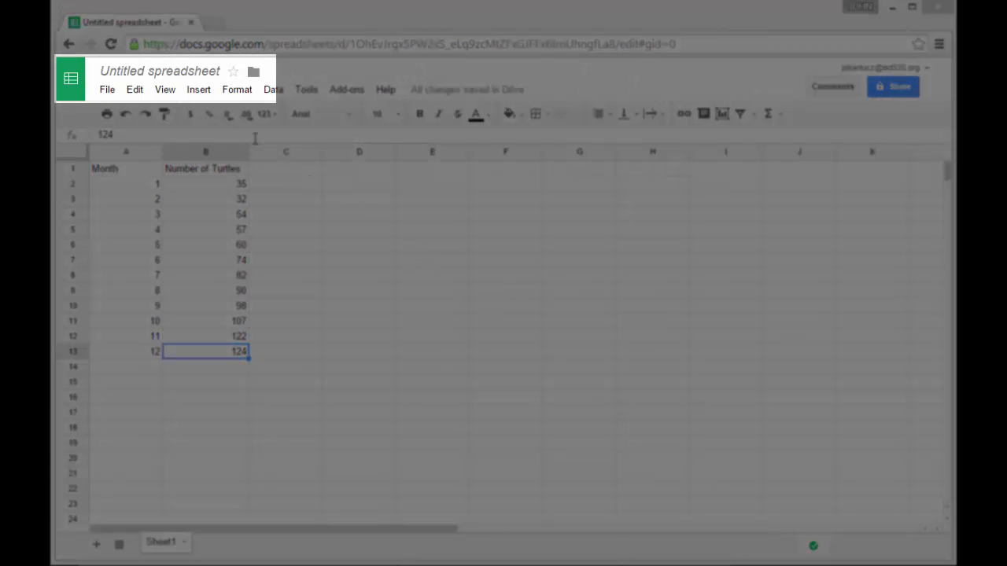
Rename the spreadsheet as Turtle Experiment
left_click(176, 73)
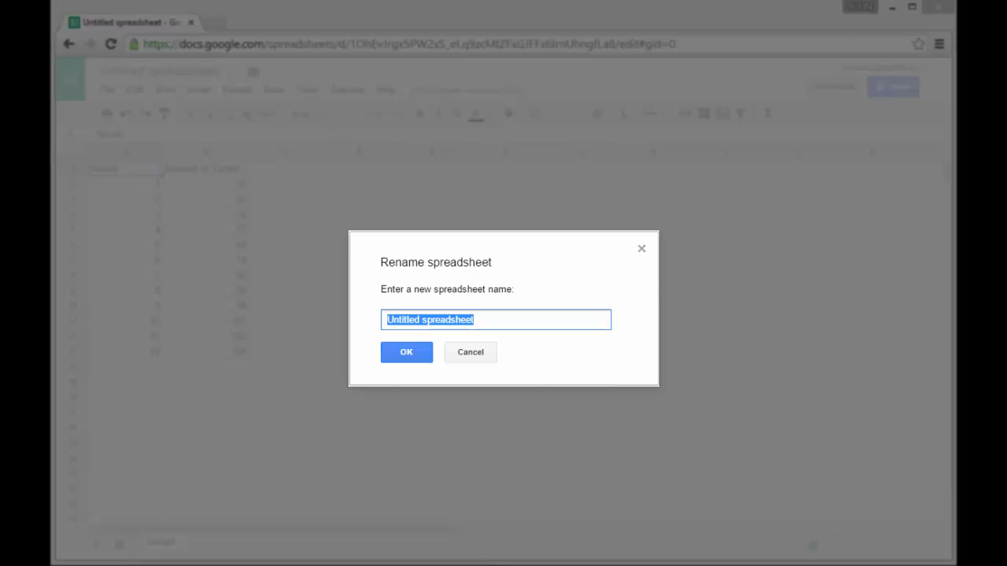
type("Turtle Experiment")
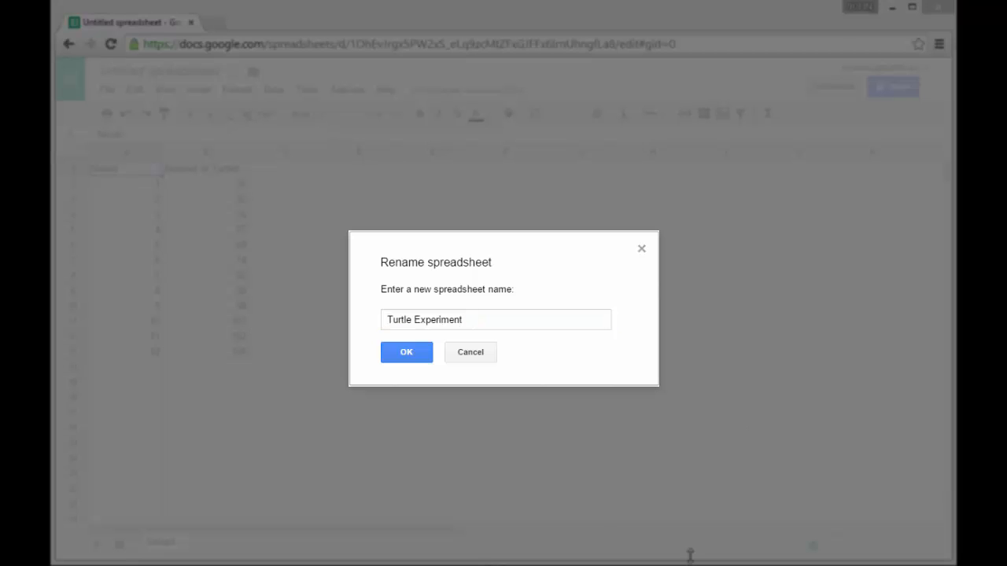
left_click(425, 354)
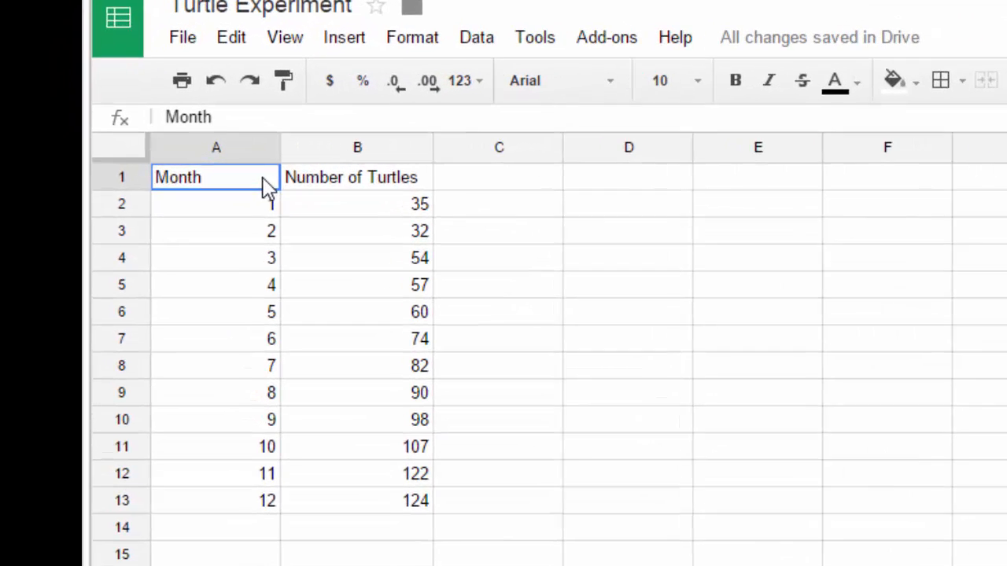
Start a new chart from the month and turtle data in A1:B13, moving the chart editor aside
left_click_drag(151, 175, 189, 221)
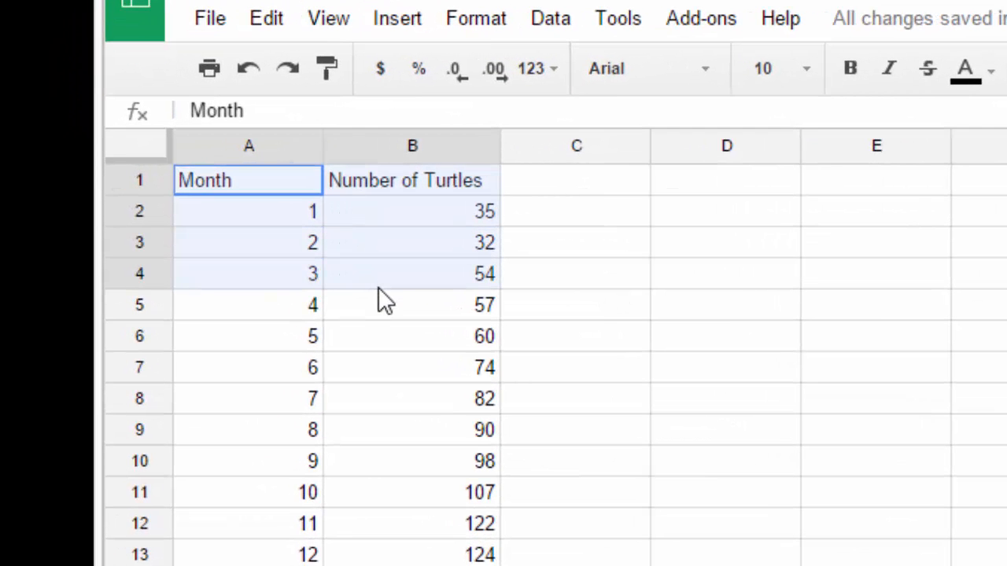
left_click_drag(378, 288, 421, 554)
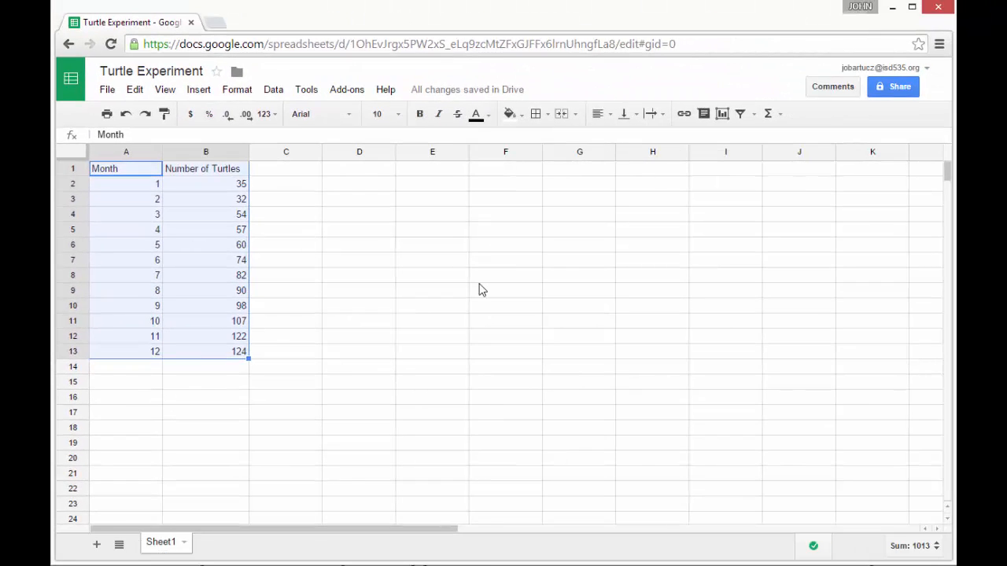
left_click(198, 91)
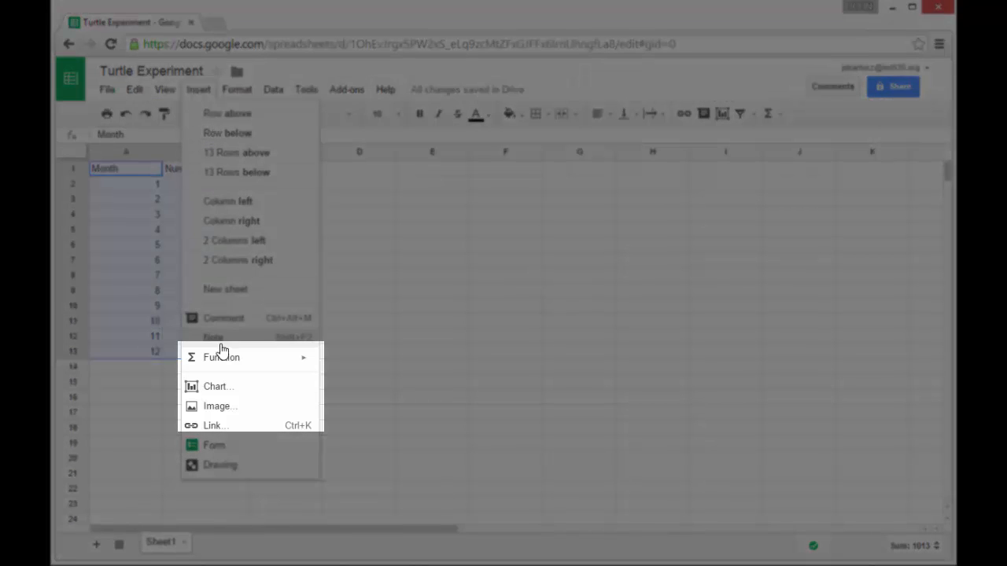
left_click(240, 390)
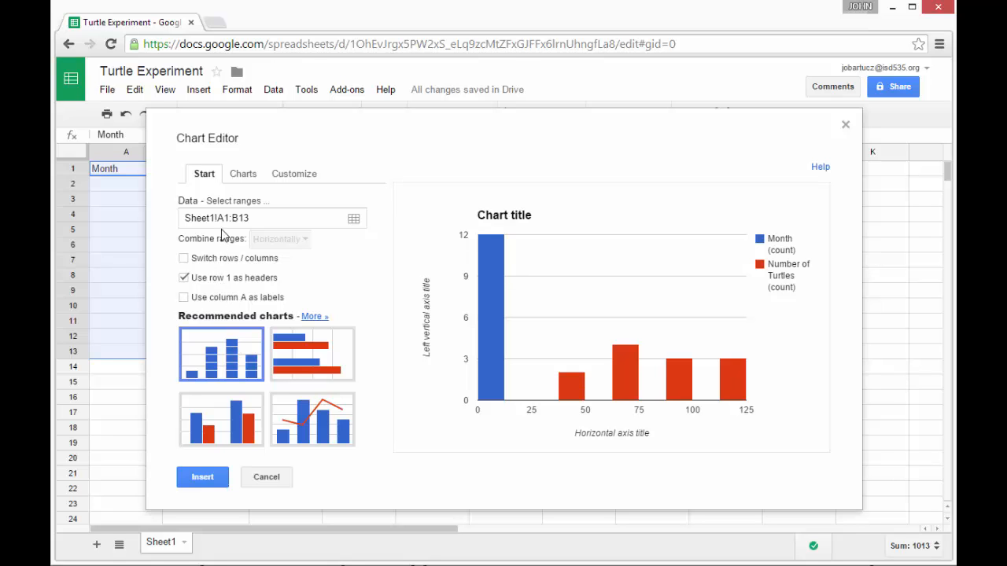
left_click_drag(276, 129, 365, 124)
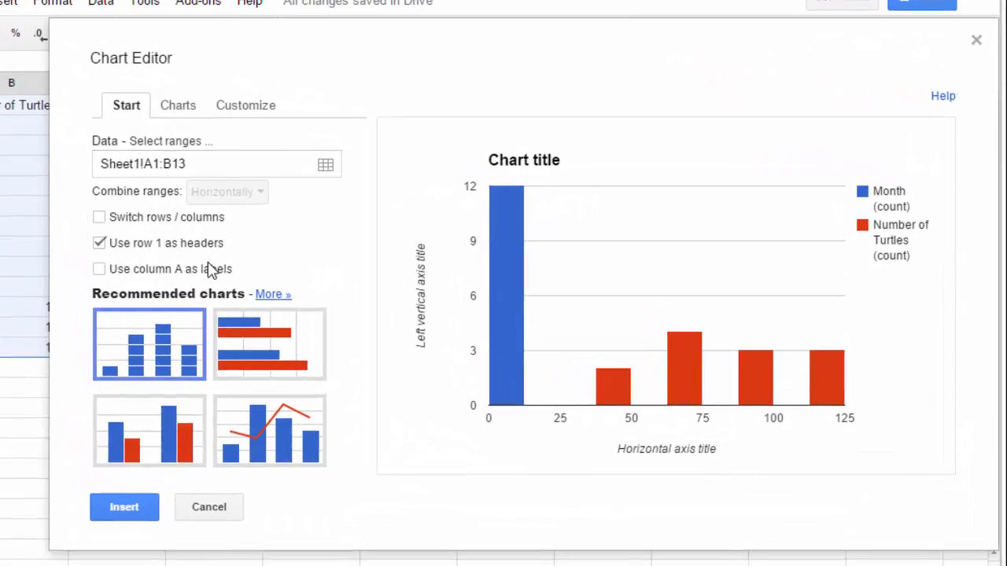
Insert the chart as a plain scatter chart and move it beside the data so columns A and B are uncovered
left_click(239, 291)
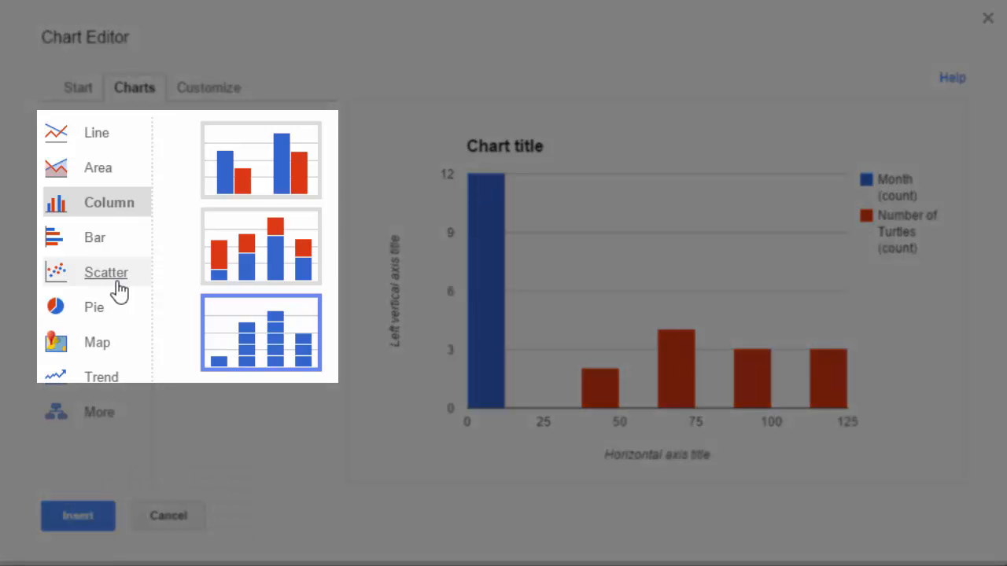
left_click(117, 284)
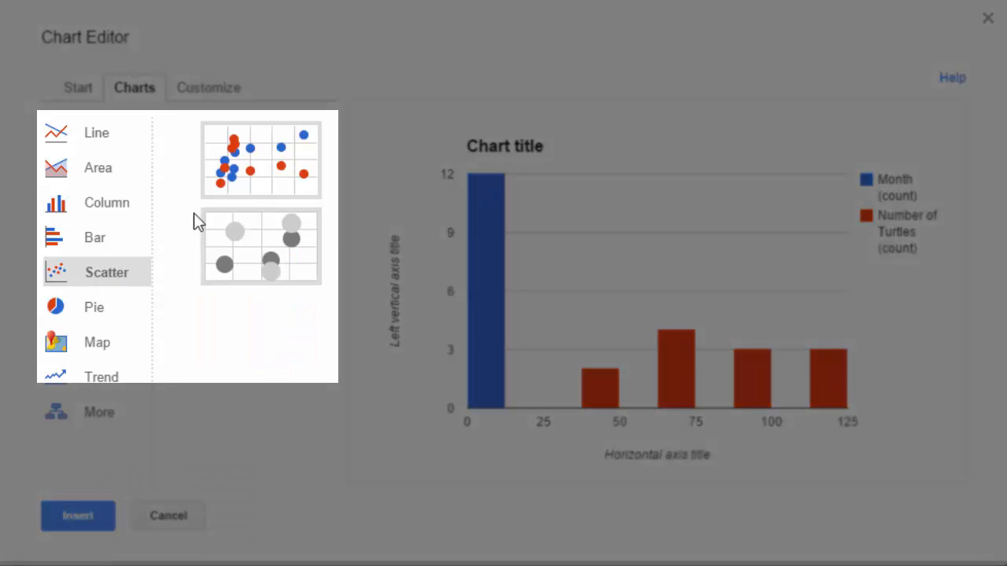
left_click(246, 170)
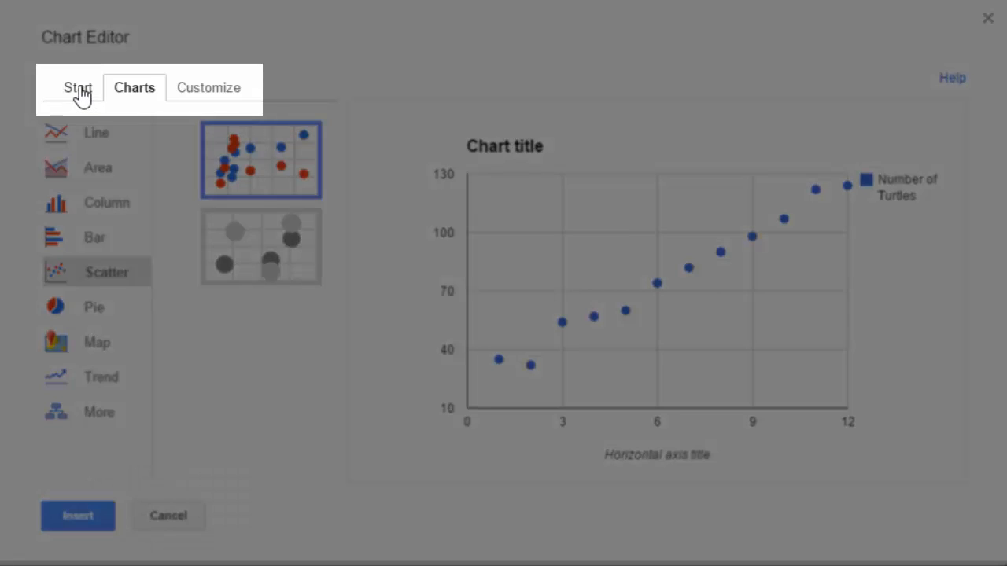
left_click(79, 90)
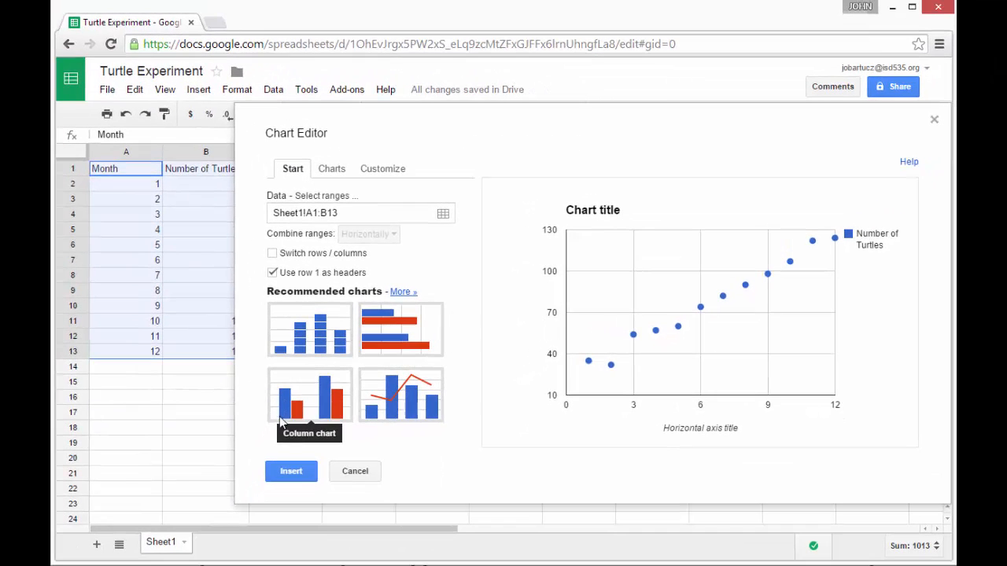
left_click(275, 471)
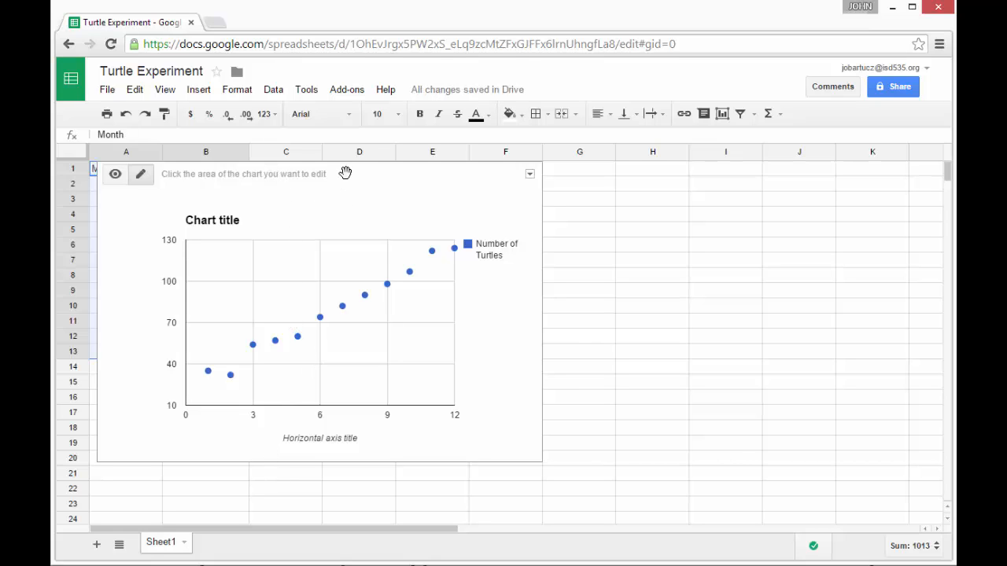
left_click_drag(345, 172, 548, 183)
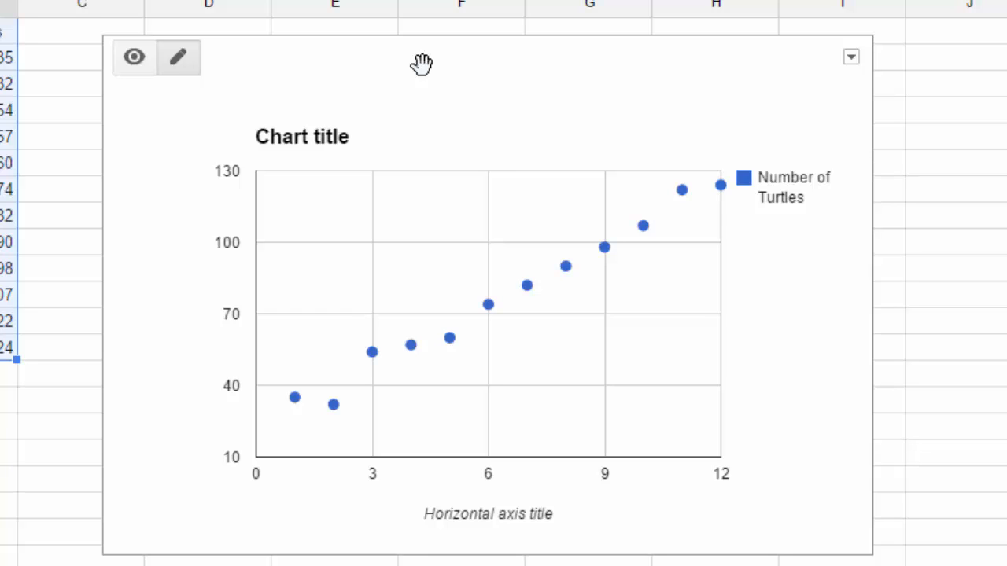
Set the chart's title to Turtle Experiment
left_click(320, 151)
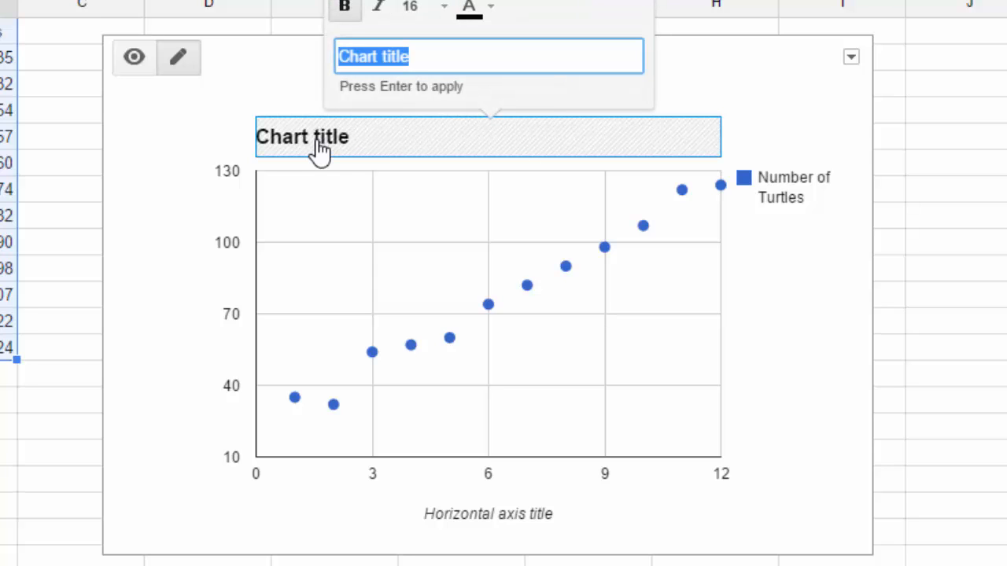
type("Turtle Ex")
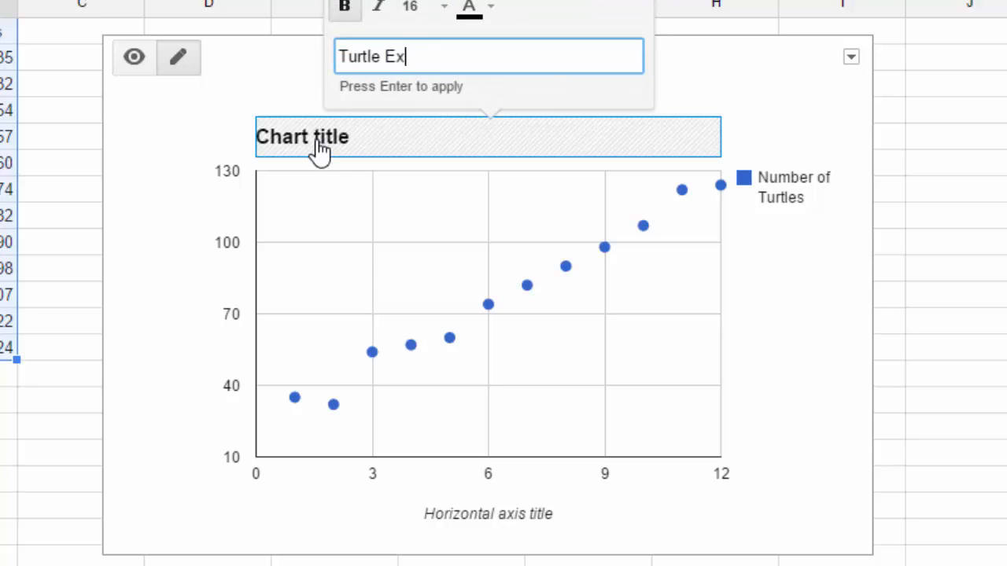
type("periment")
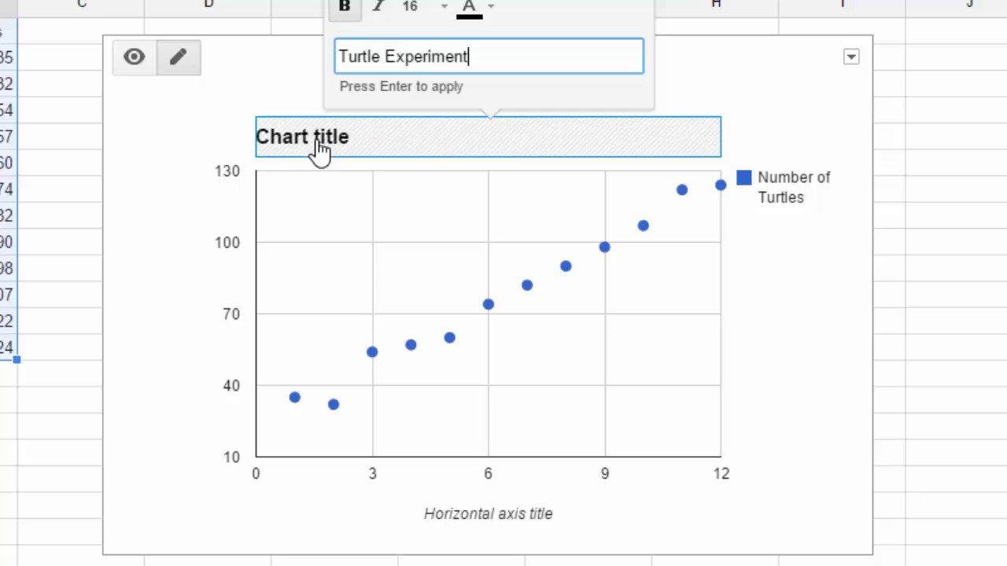
key("Return")
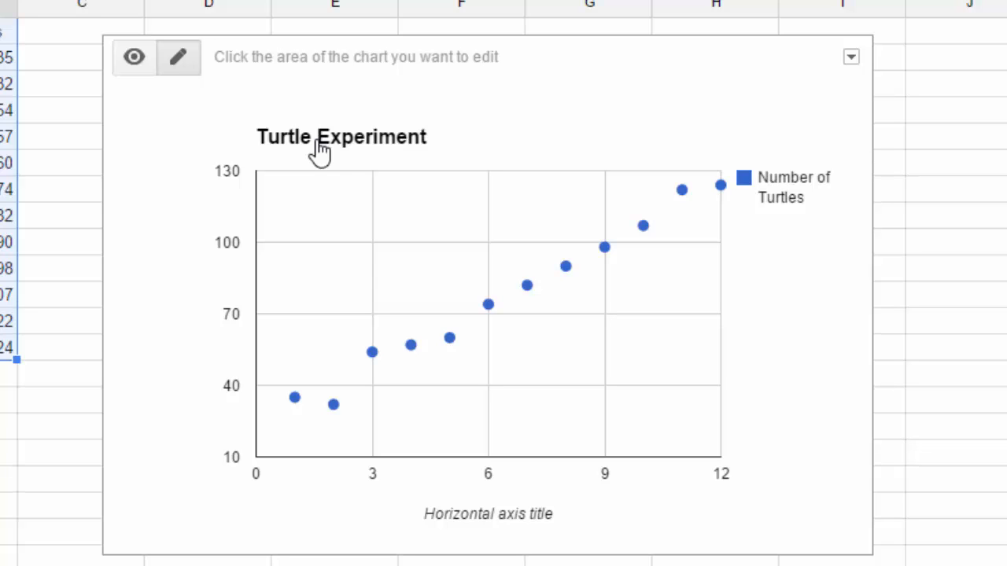
Set the chart's horizontal axis title to Number of Months
left_click(469, 530)
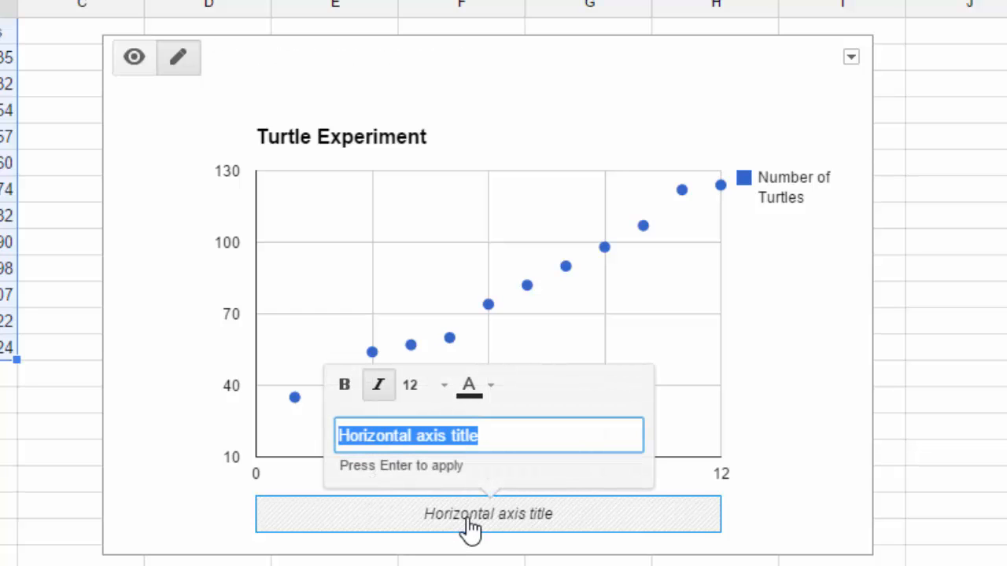
type("Number of Month")
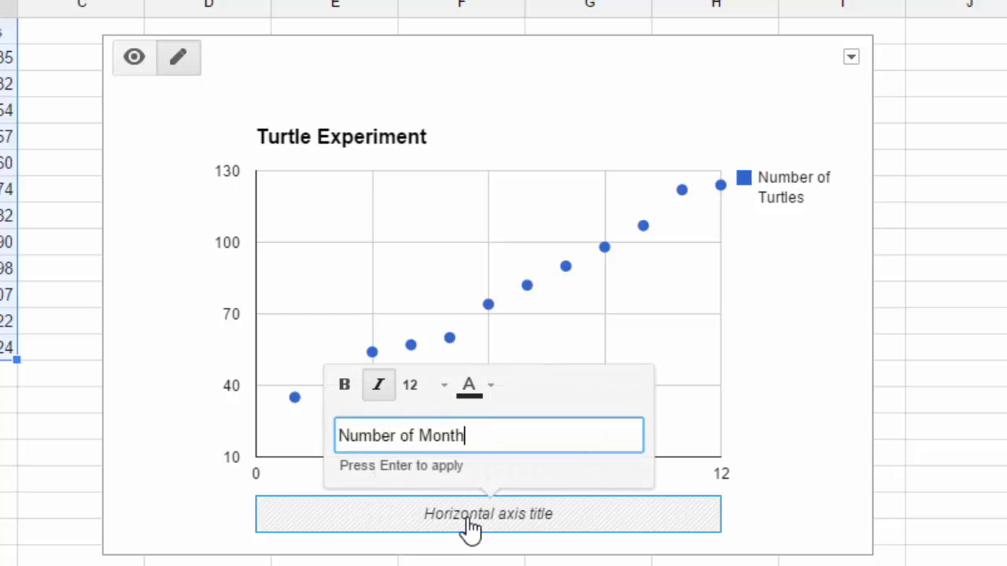
type("s")
key("Return")
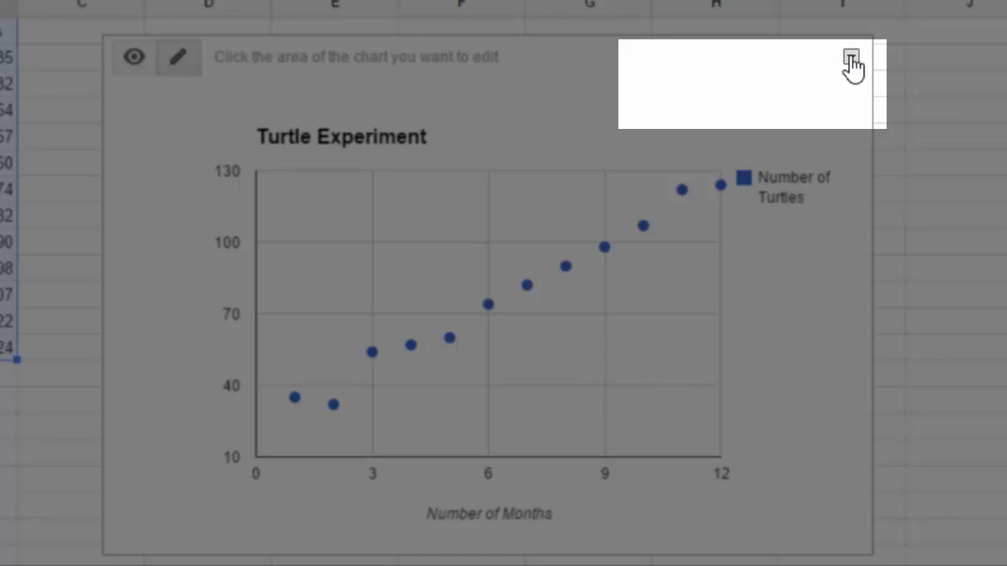
Open the chart for advanced editing and set its legend to None
left_click(851, 59)
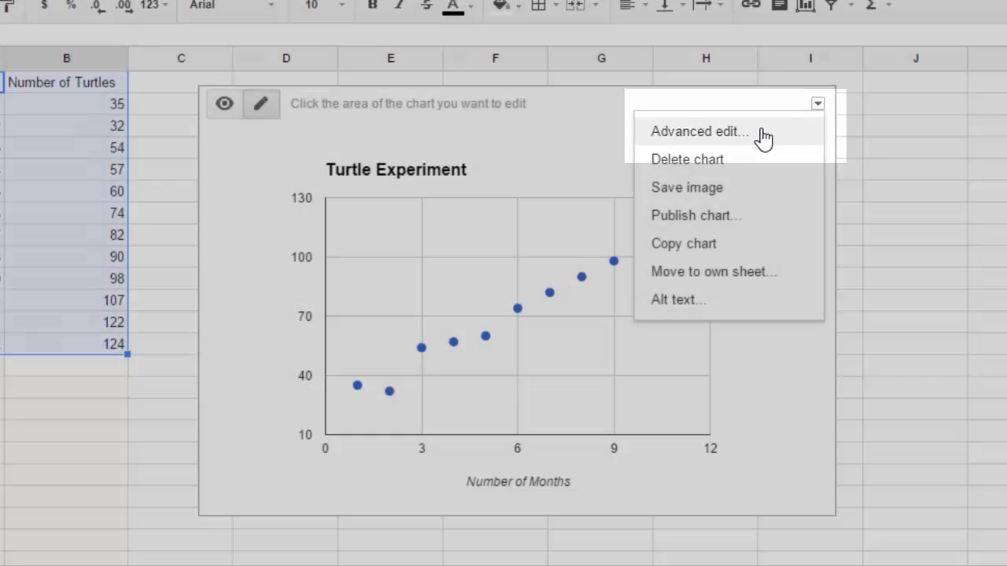
left_click(786, 98)
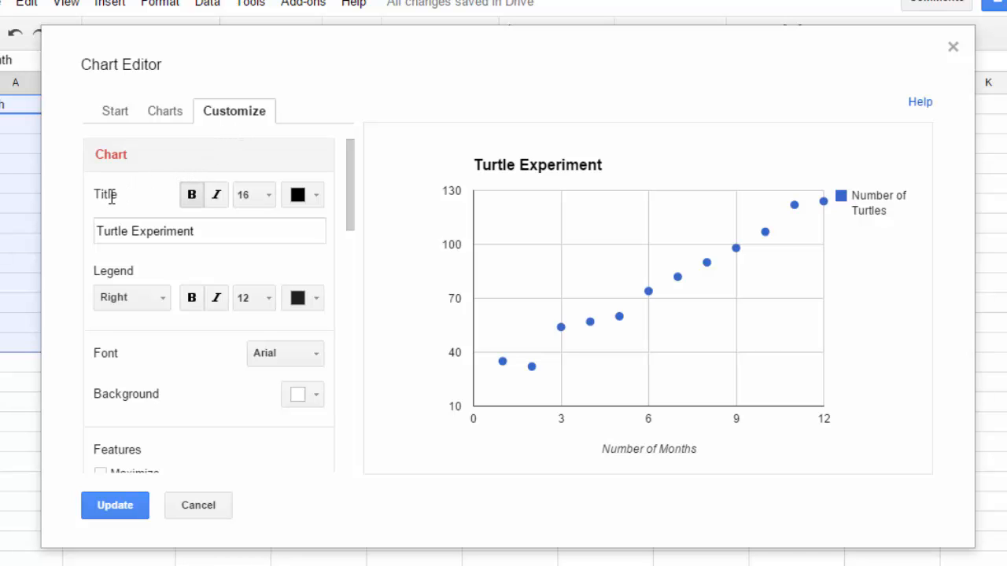
left_click(114, 231)
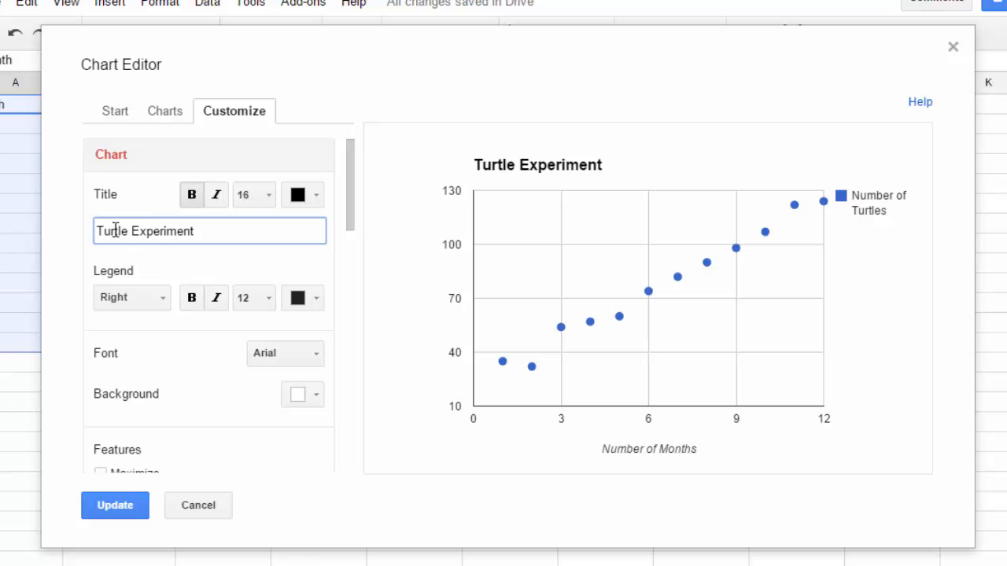
left_click(164, 303)
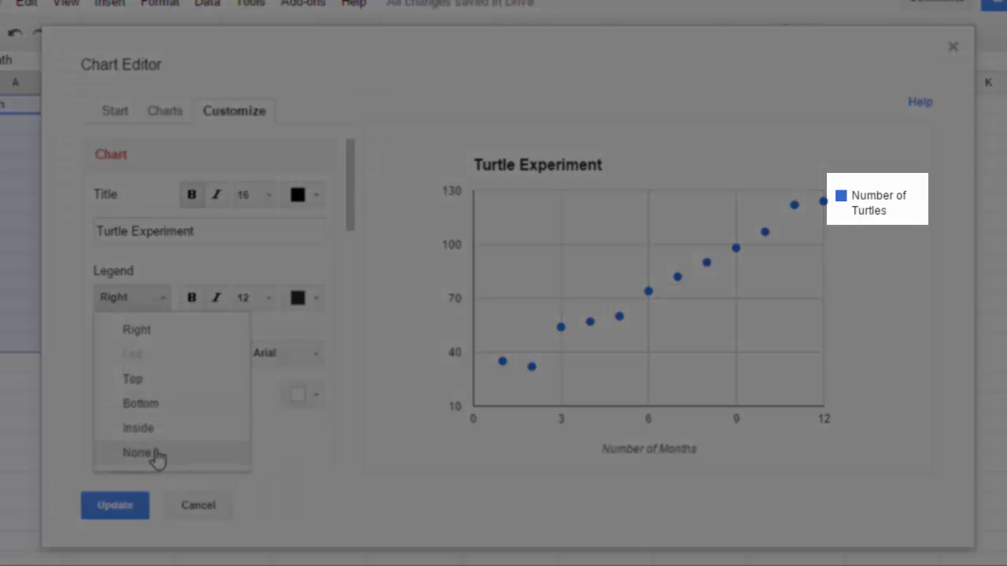
left_click(139, 453)
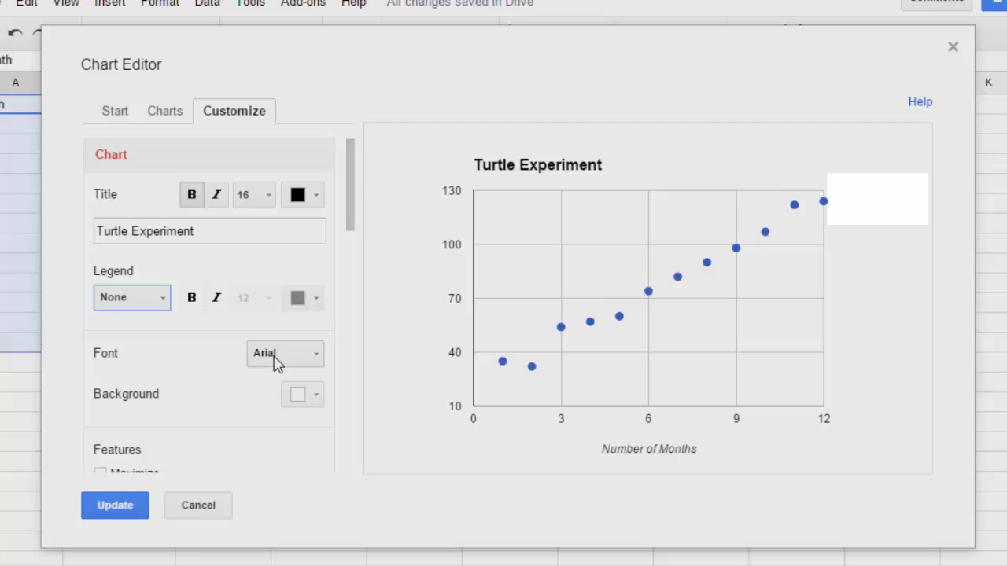
Set the chart's font to Comic Sans MS and its background to light yellow
left_click(275, 357)
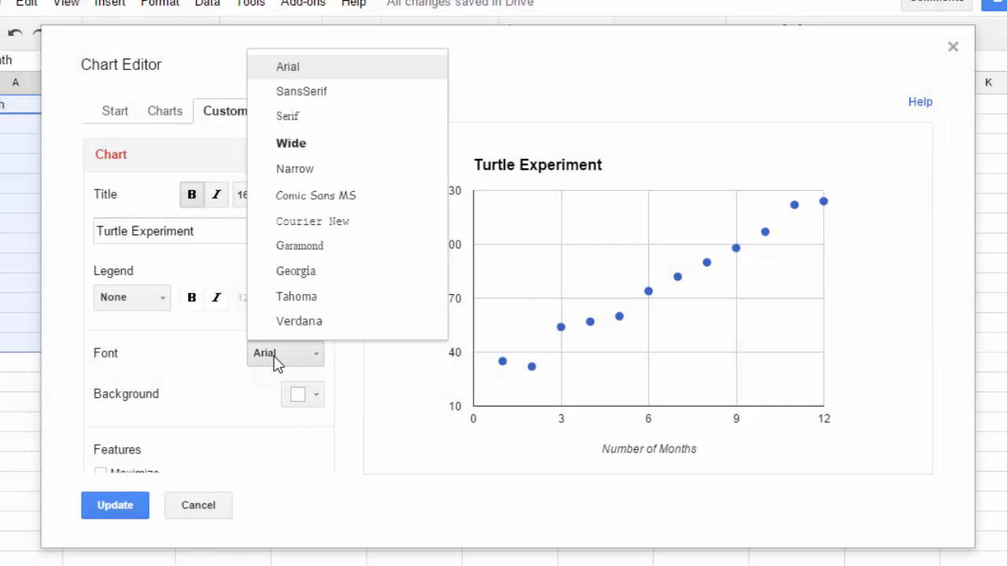
left_click(330, 204)
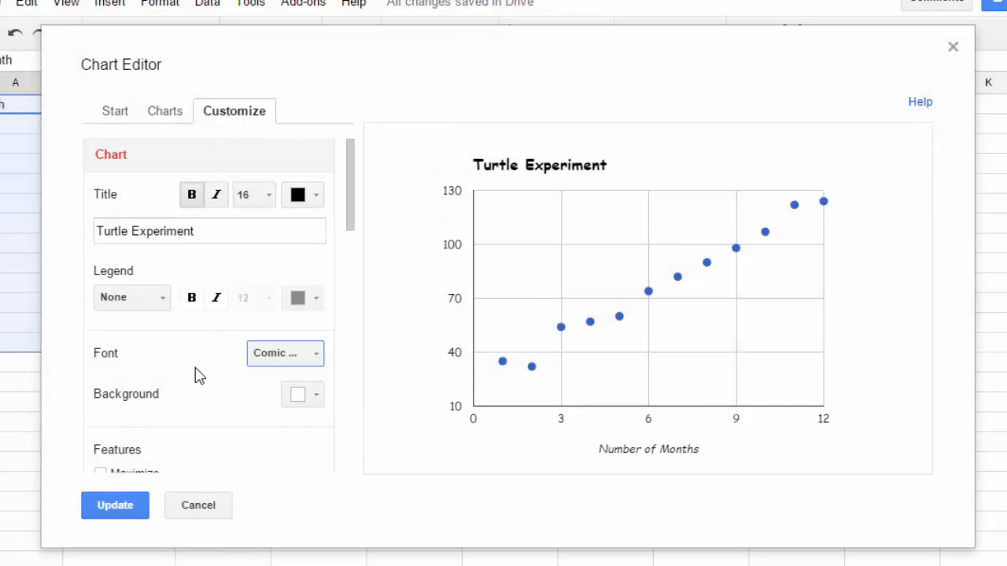
left_click(316, 395)
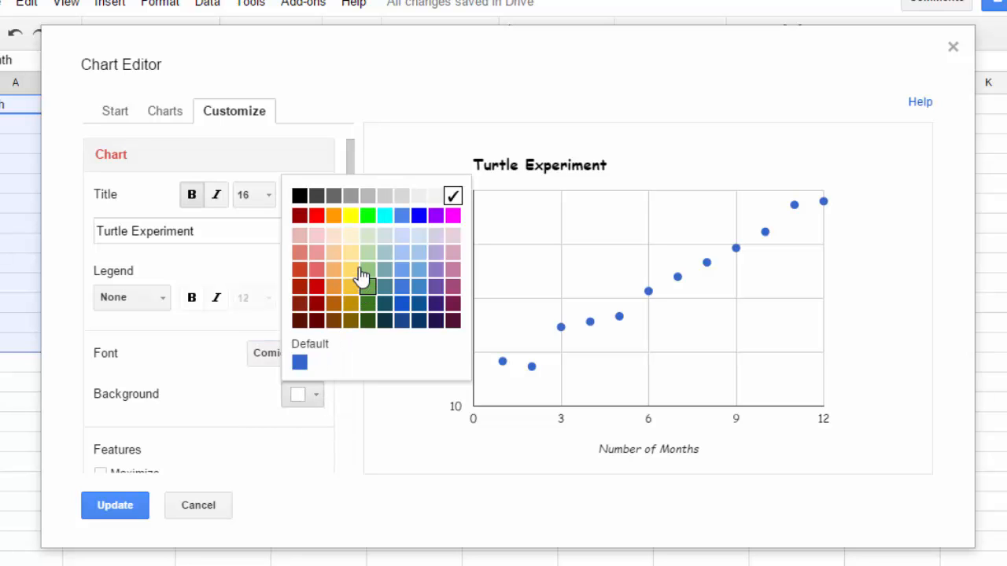
left_click(350, 236)
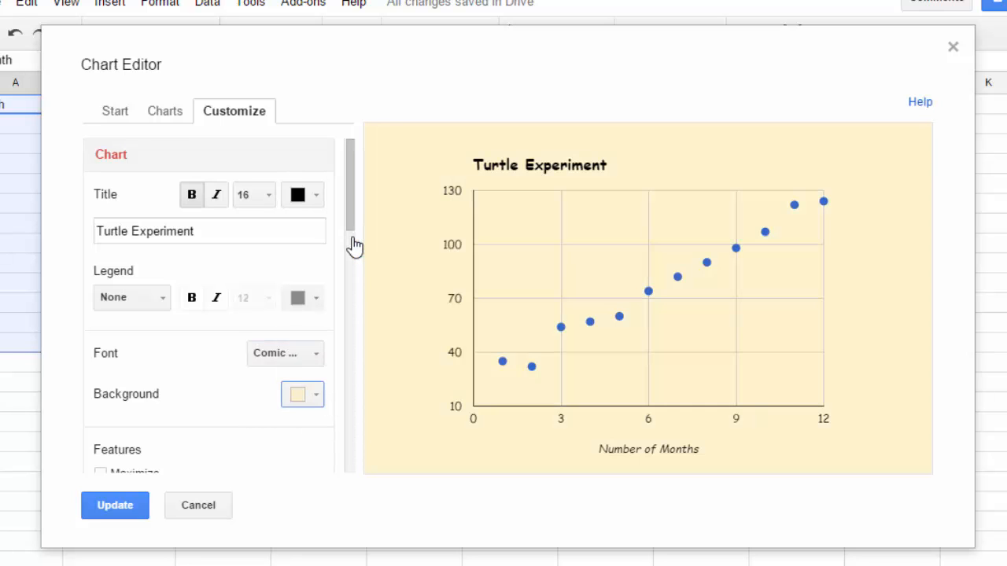
Set the chart's left vertical axis title to Number of Turtles
scroll(182, 386, "down", 3)
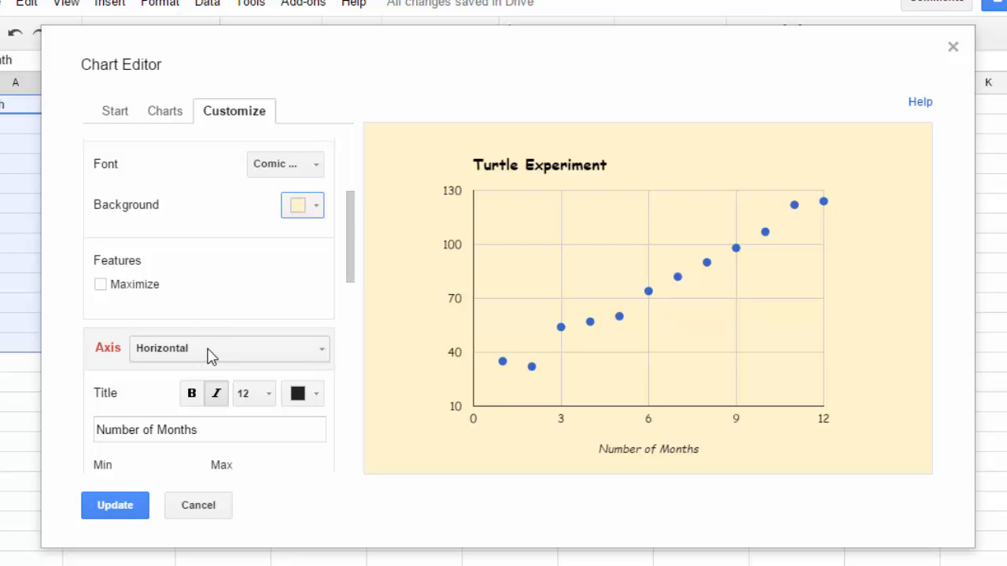
scroll(211, 355, "down", 2)
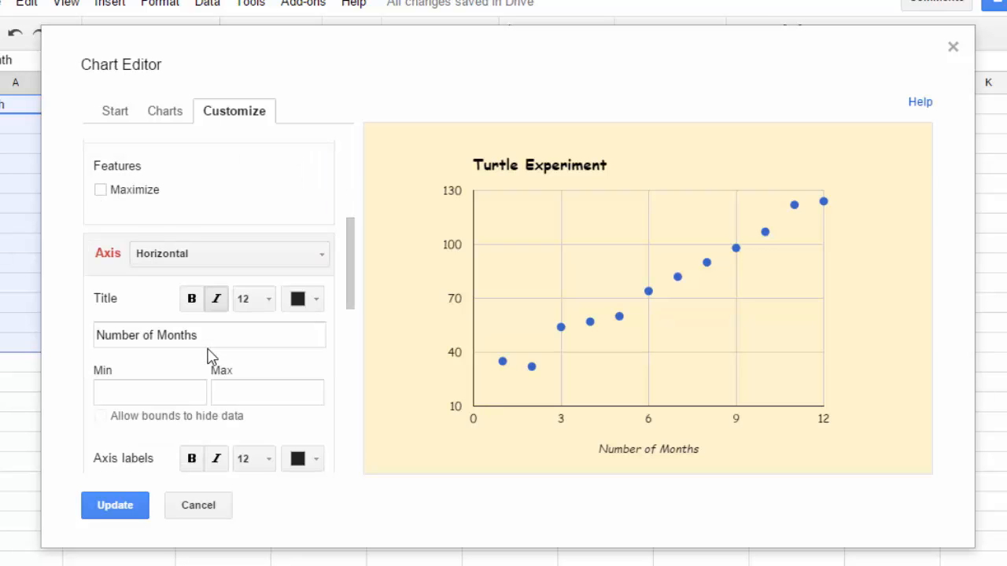
scroll(211, 356, "down", 2)
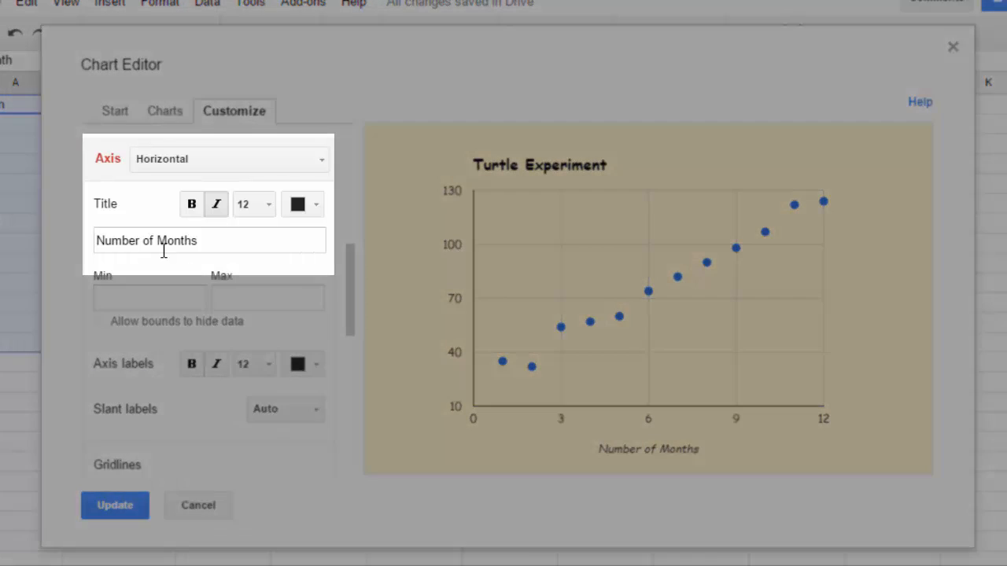
scroll(181, 153, "down", 2)
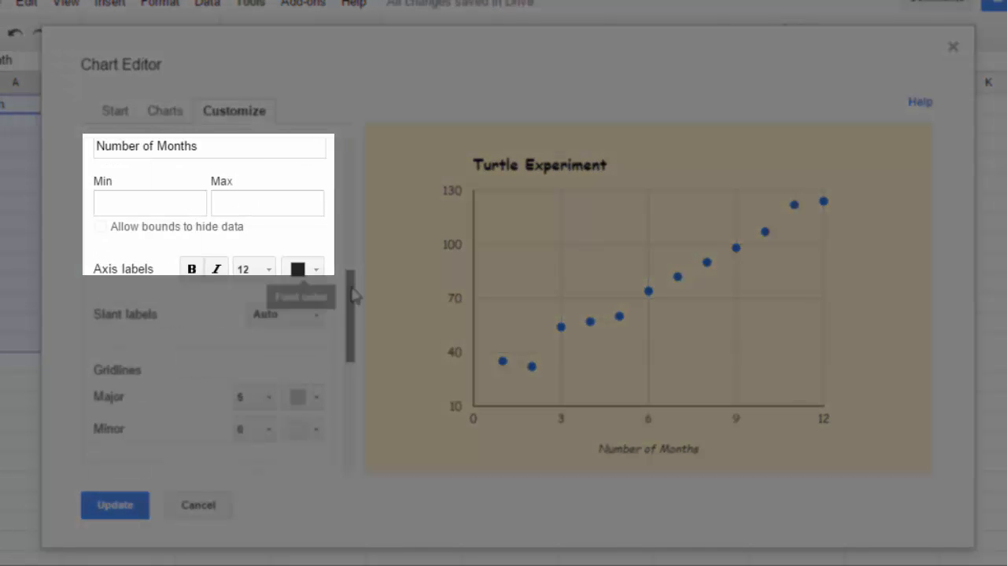
left_click_drag(353, 287, 342, 266)
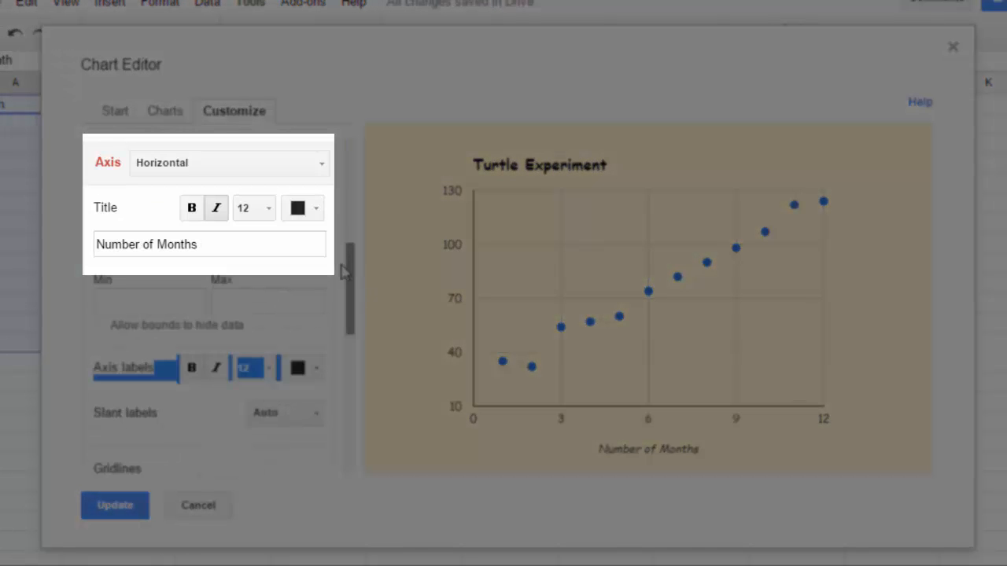
left_click(283, 243)
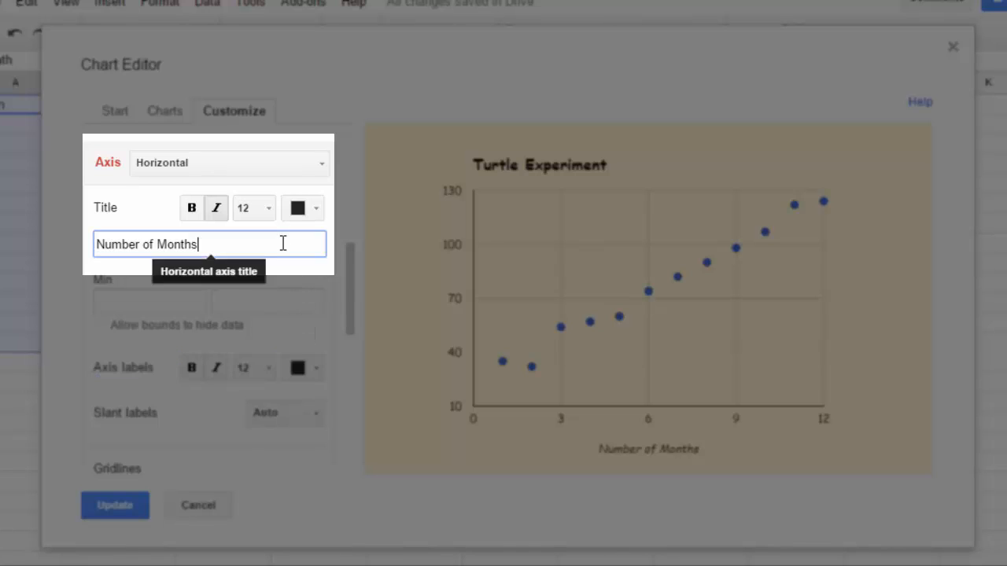
left_click(258, 166)
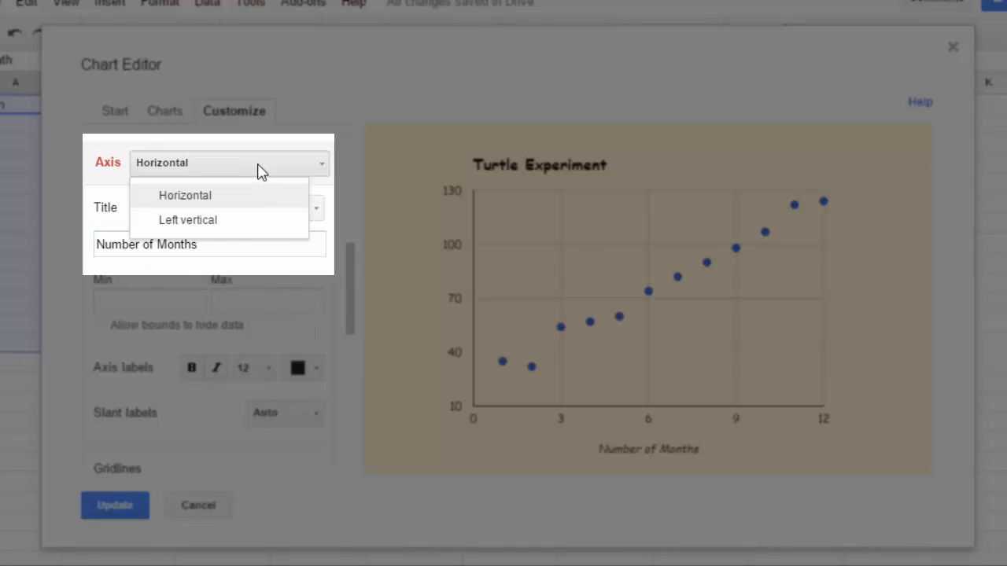
left_click(226, 222)
left_click(201, 244)
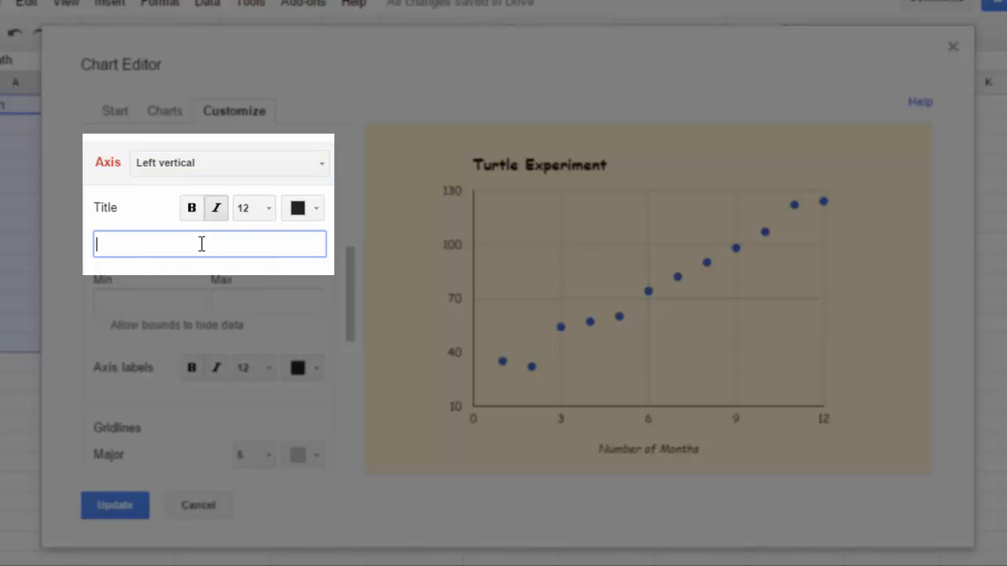
type("Number of Turtles")
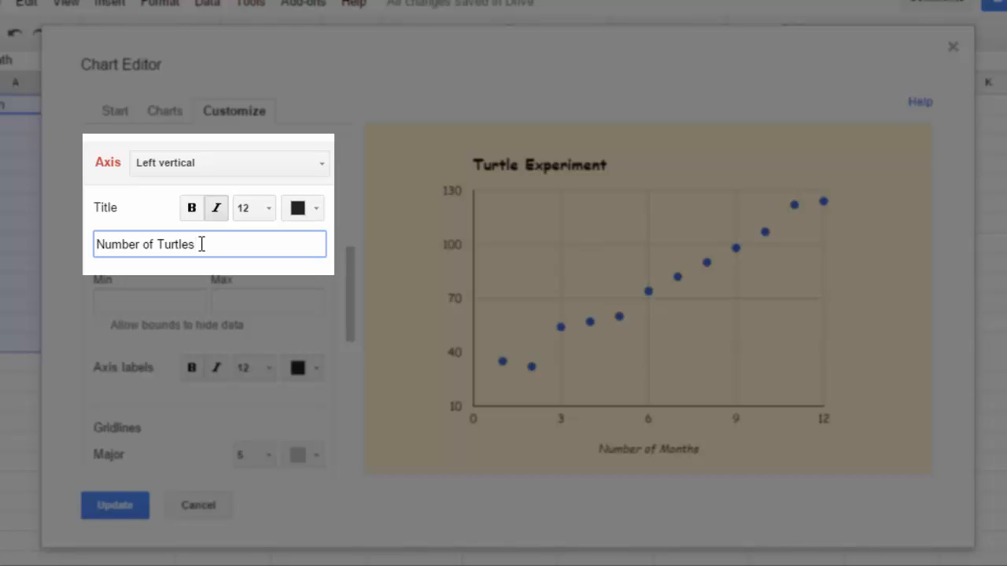
key("Tab")
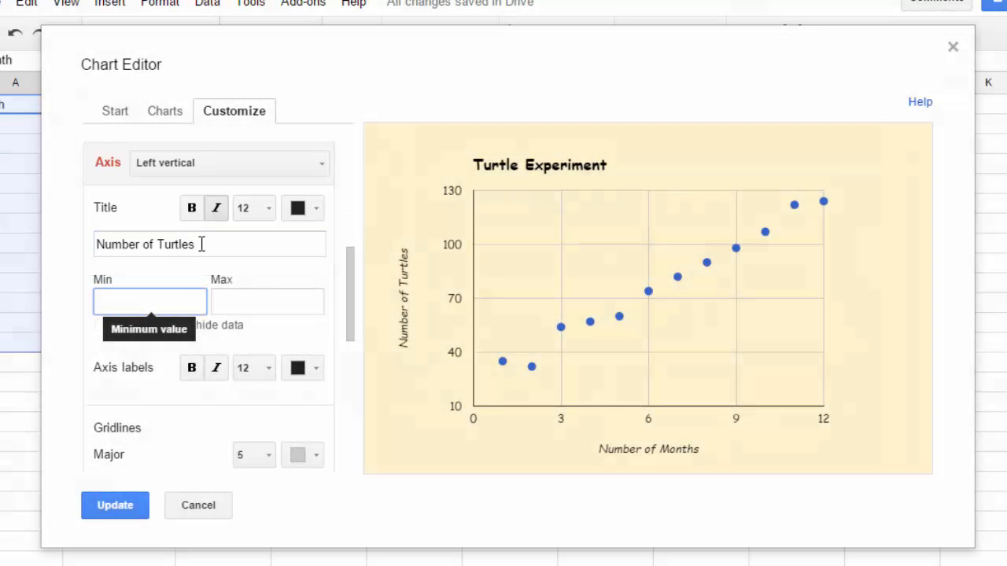
Set the left vertical axis's minor gridline count to 2
left_click_drag(350, 297, 361, 343)
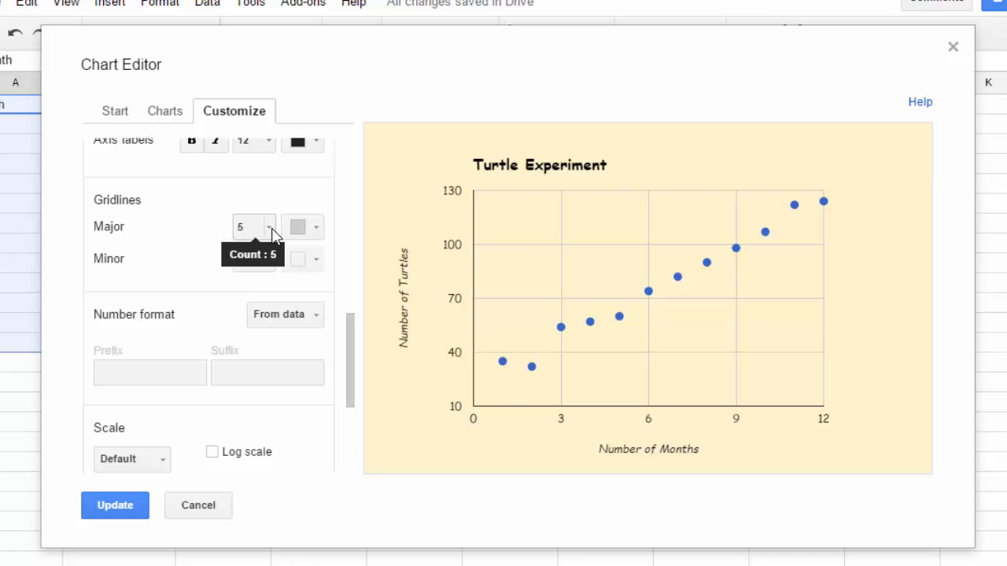
left_click(271, 266)
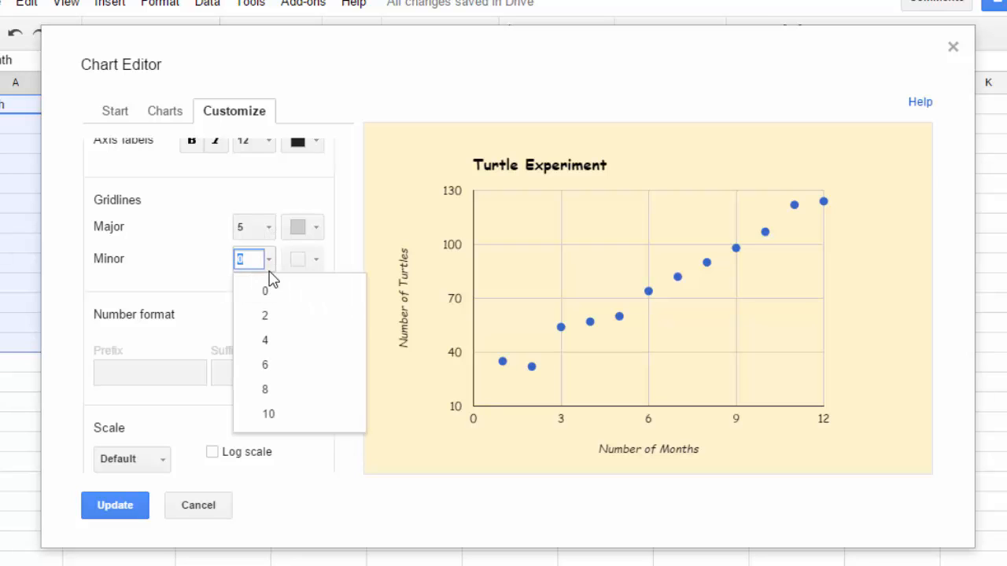
left_click(262, 324)
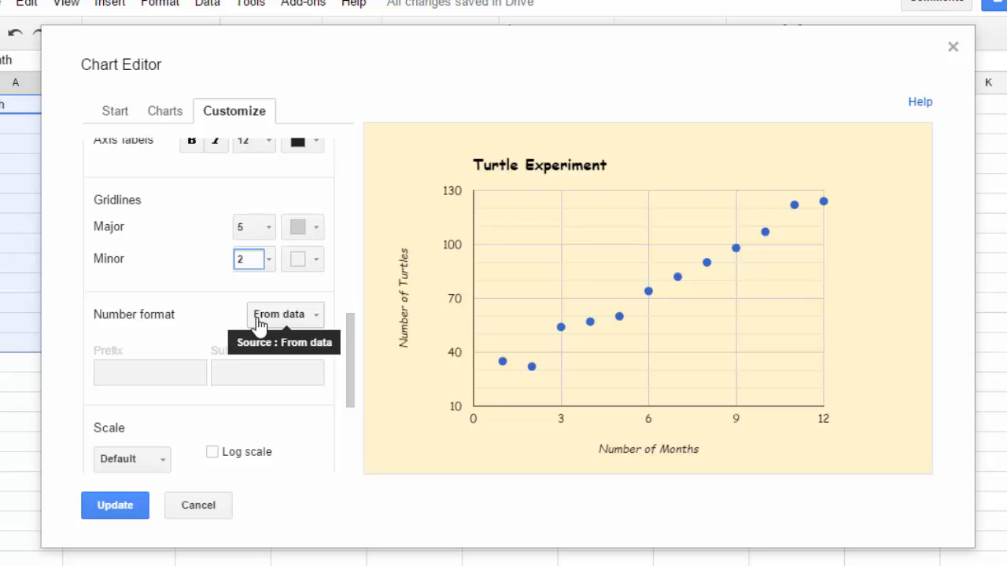
Review the left vertical axis's number format and scale options and the list of chart series
left_click(260, 324)
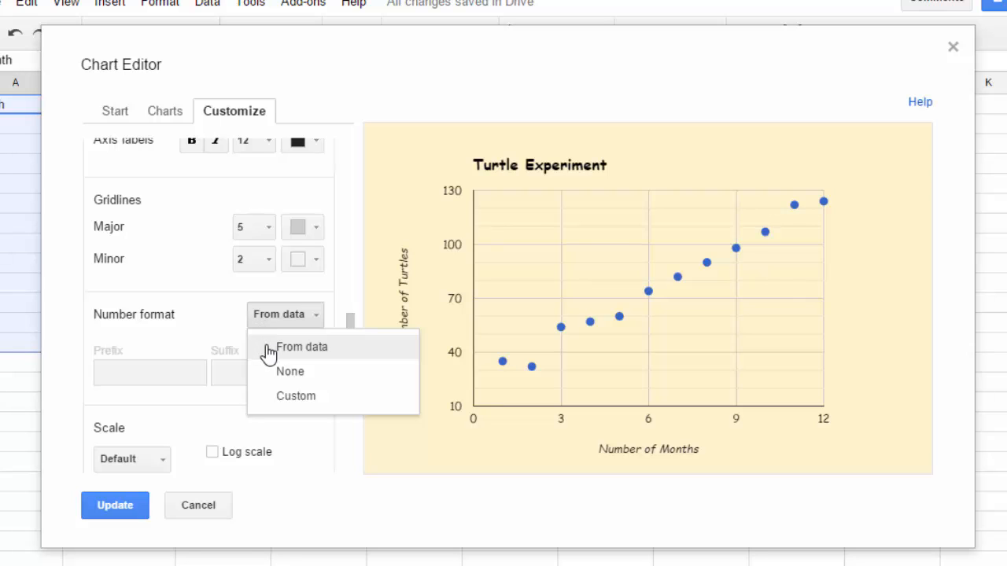
left_click(268, 352)
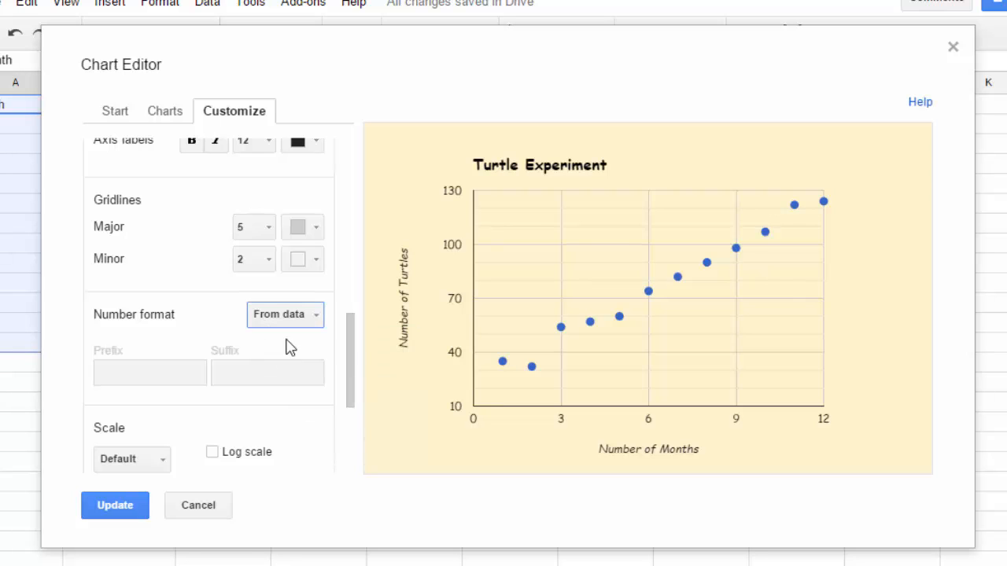
left_click_drag(351, 340, 362, 406)
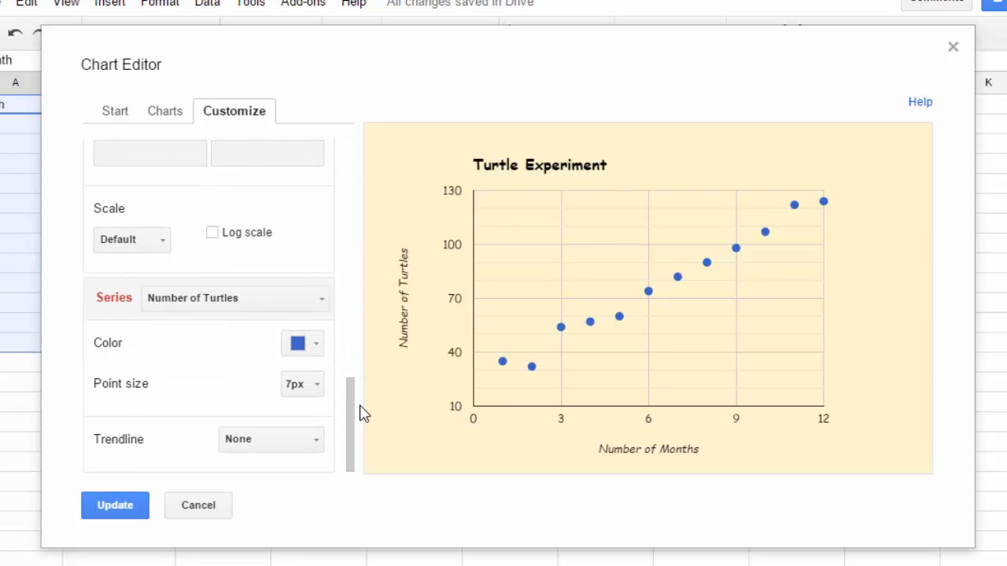
left_click(164, 243)
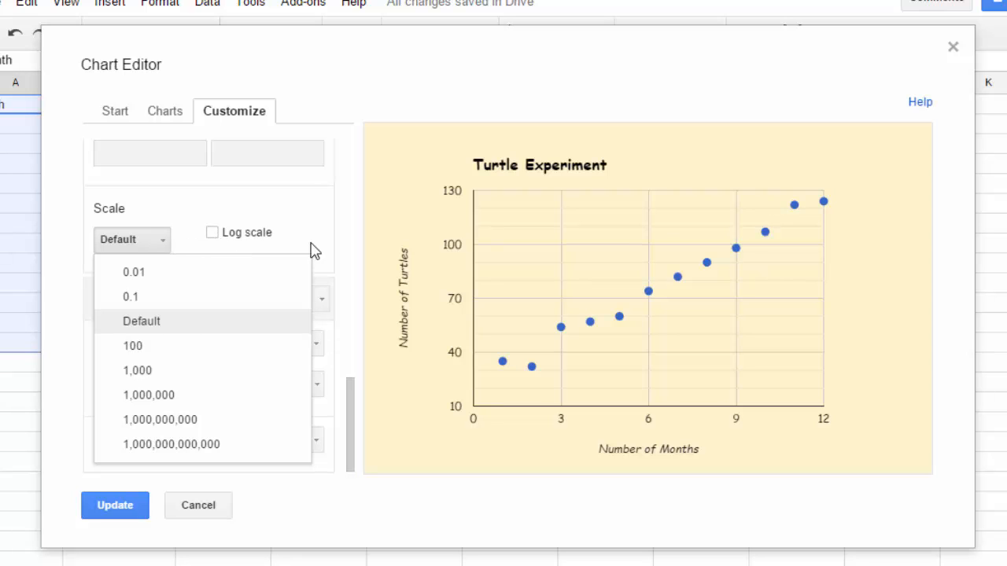
left_click(338, 248)
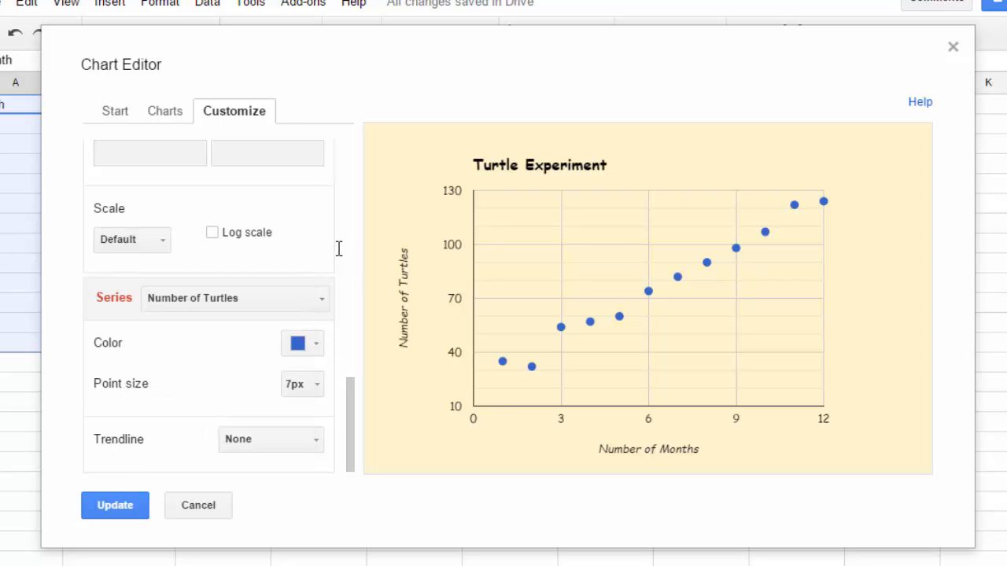
left_click(322, 302)
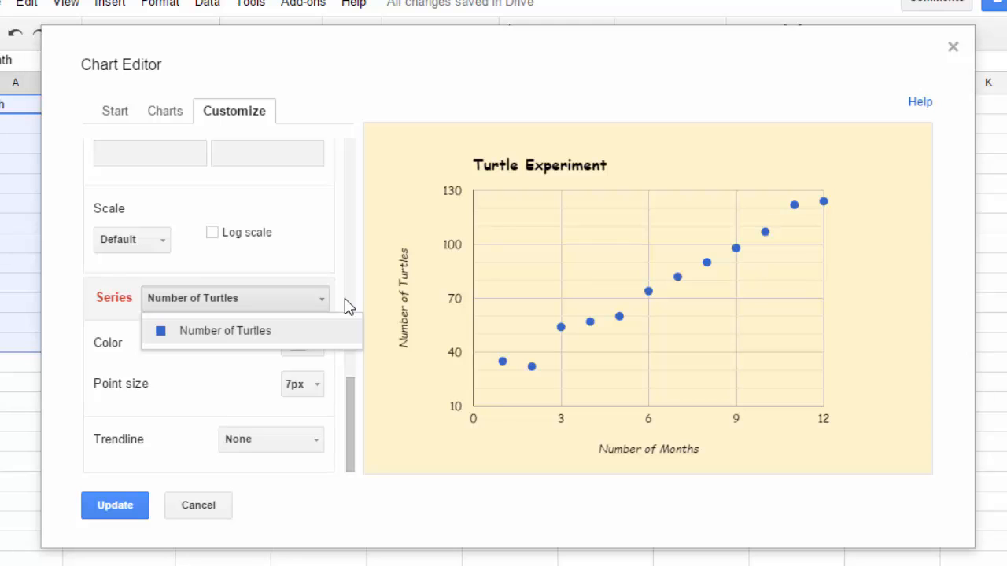
left_click(348, 307)
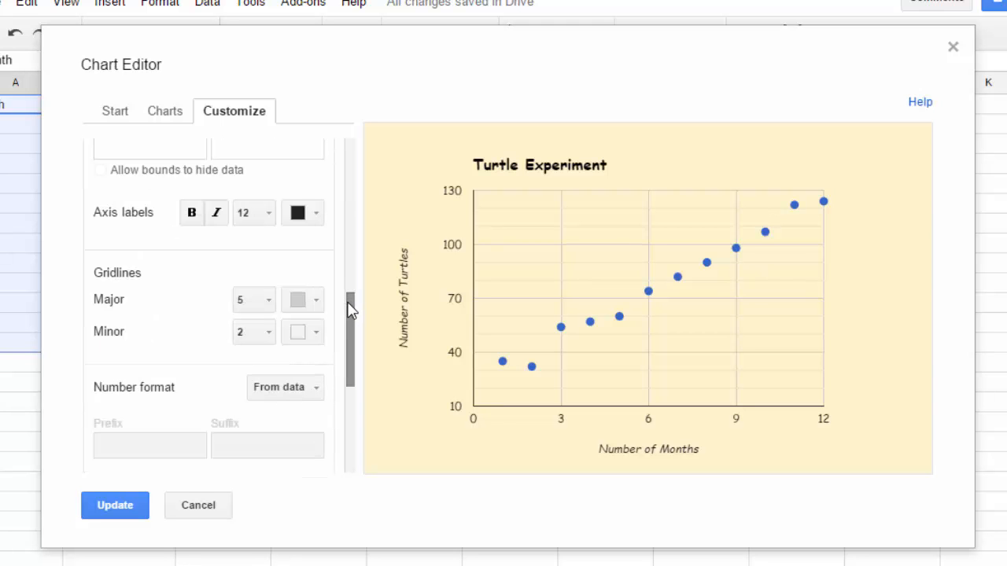
Add a linear trendline to the Number of Turtles series and color it red
left_click_drag(348, 303, 353, 422)
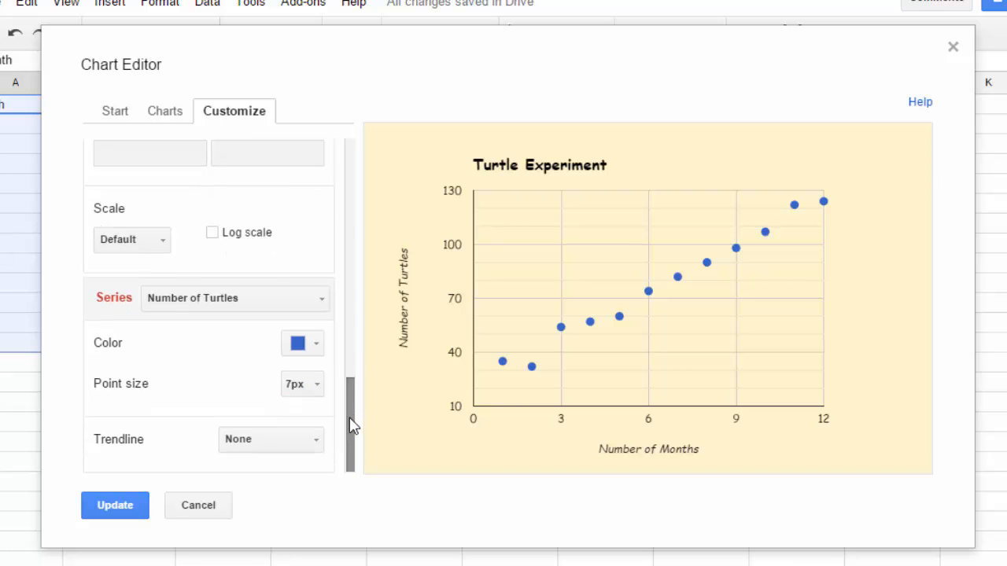
left_click(317, 442)
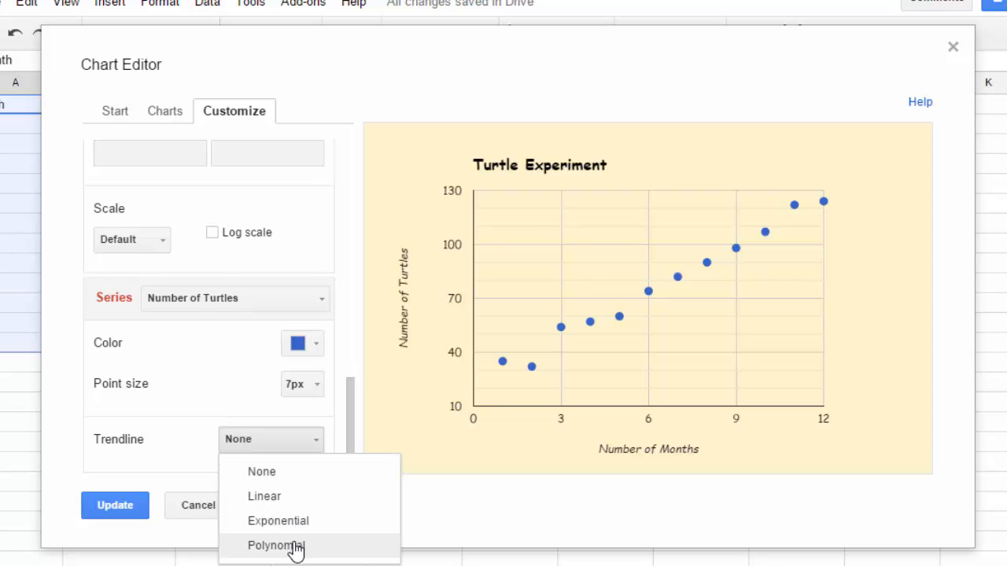
left_click(302, 496)
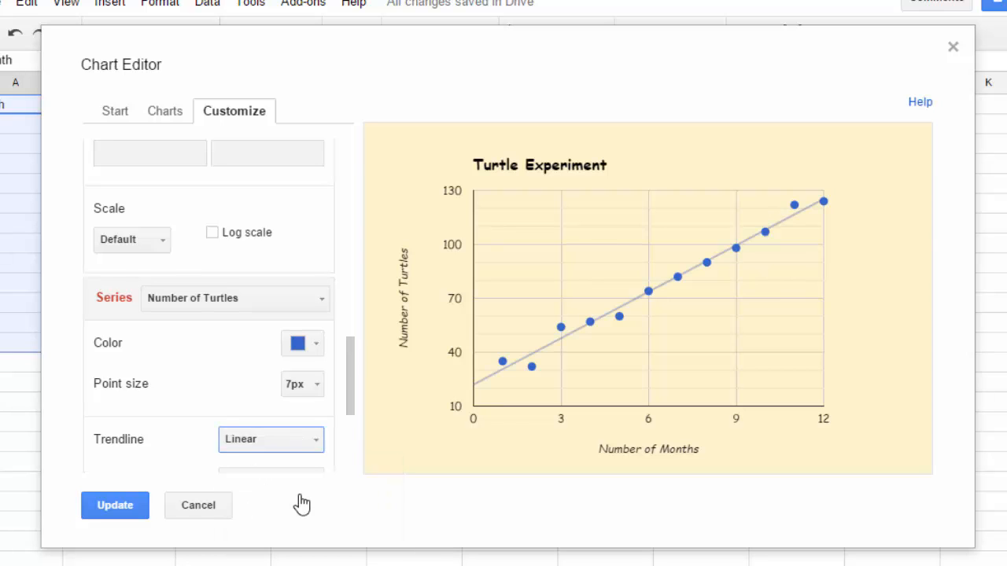
left_click(355, 392)
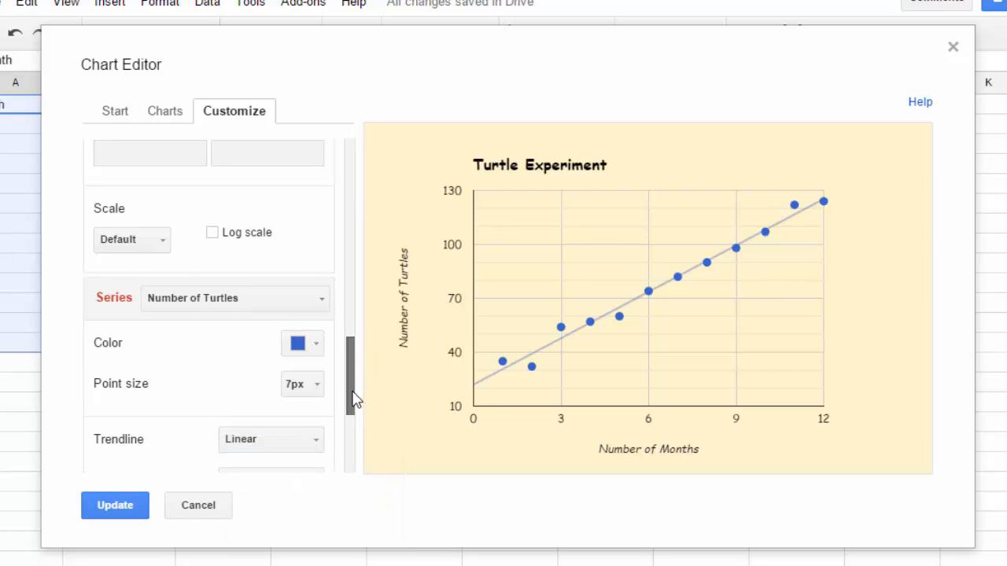
left_click_drag(355, 400, 356, 438)
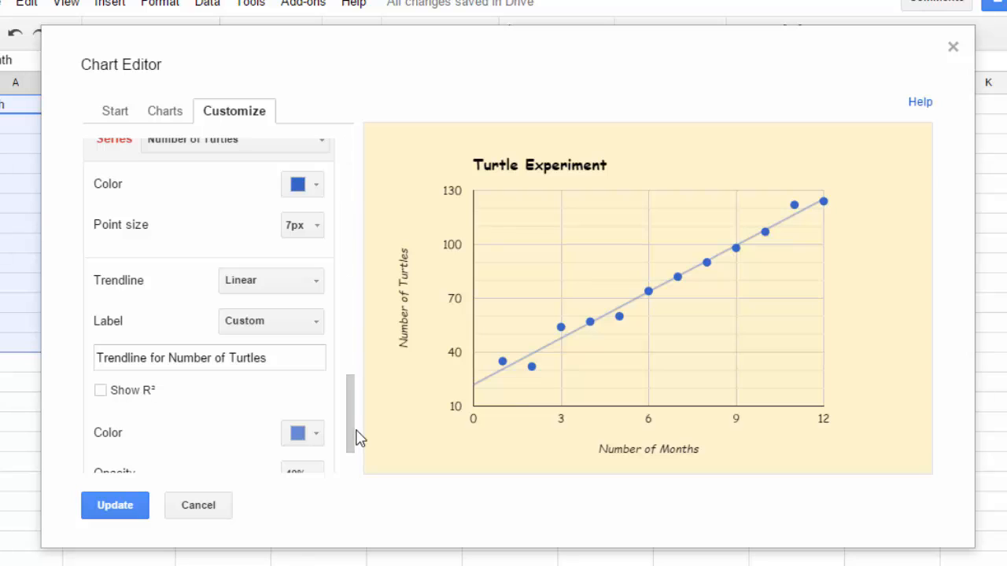
left_click(315, 434)
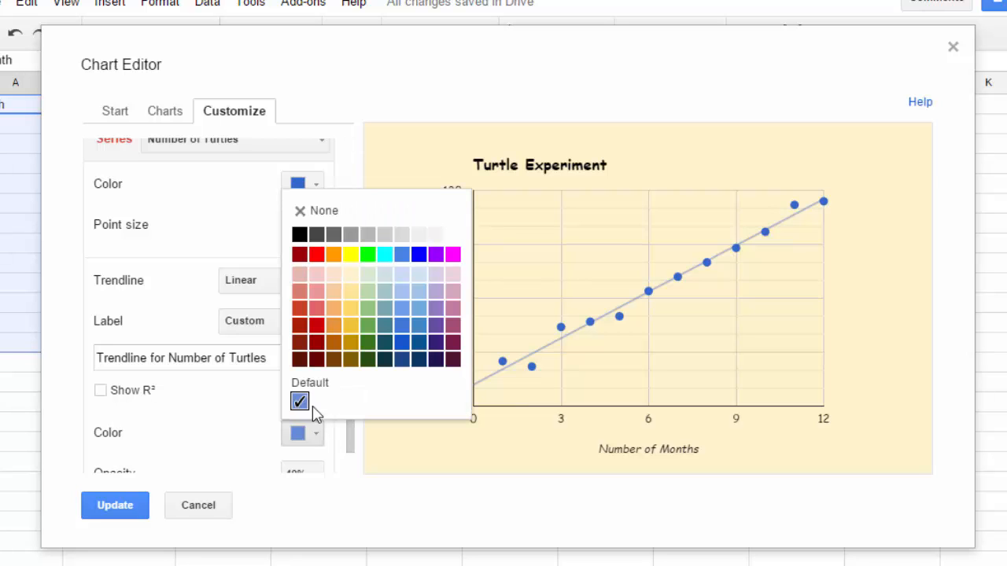
left_click(316, 327)
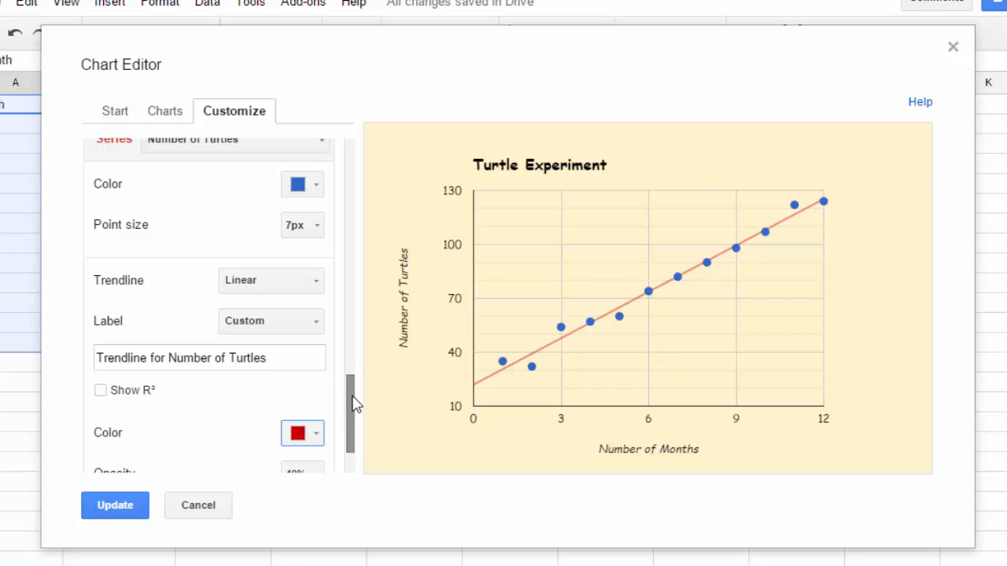
Set the trendline's opacity to 80% and apply the customizations to the chart in the sheet
left_click_drag(353, 405, 360, 434)
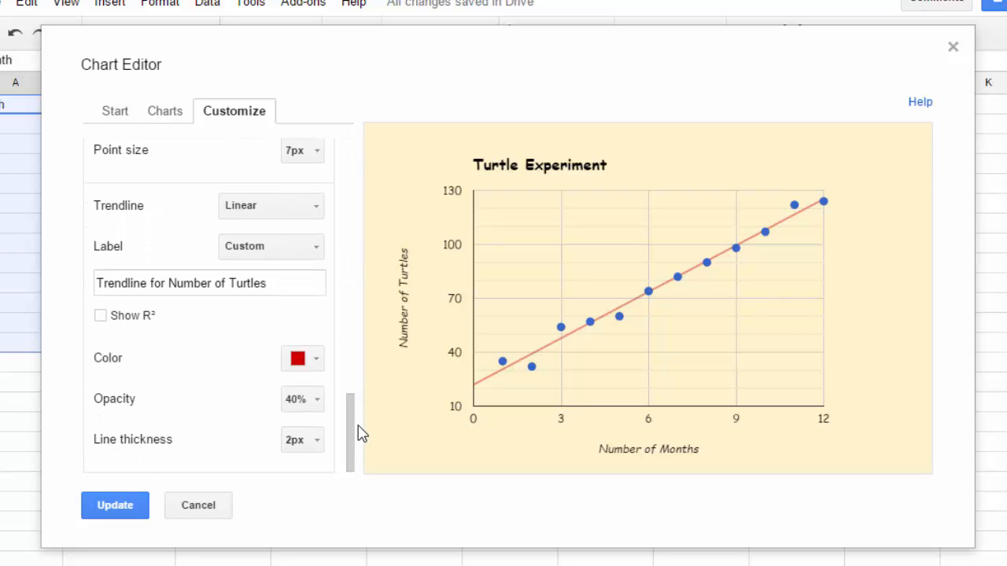
left_click(315, 399)
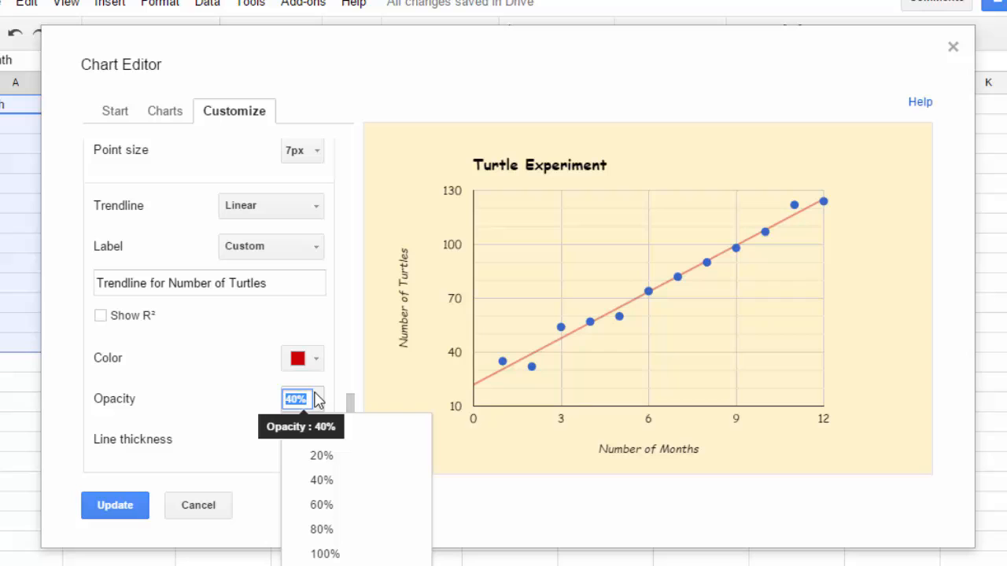
left_click(324, 531)
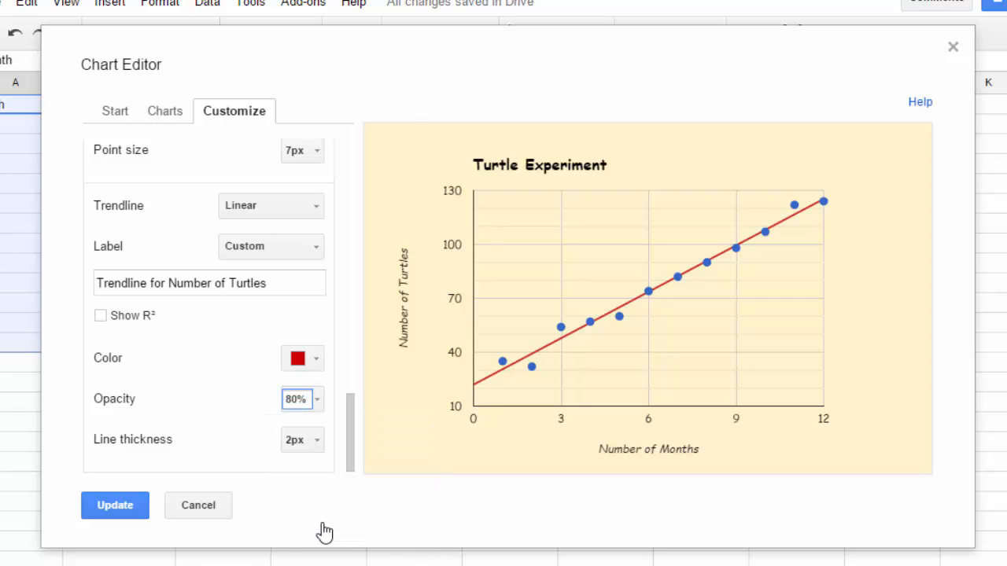
left_click(122, 505)
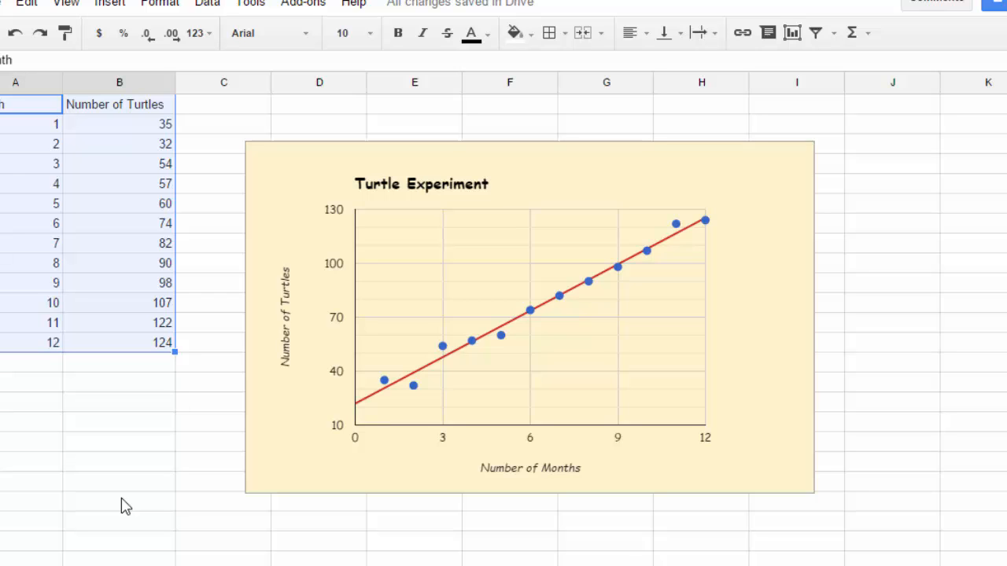
Review the actions available for the Turtle Experiment chart, such as saving its image, publishing, copying or moving it to its own sheet
left_click(779, 169)
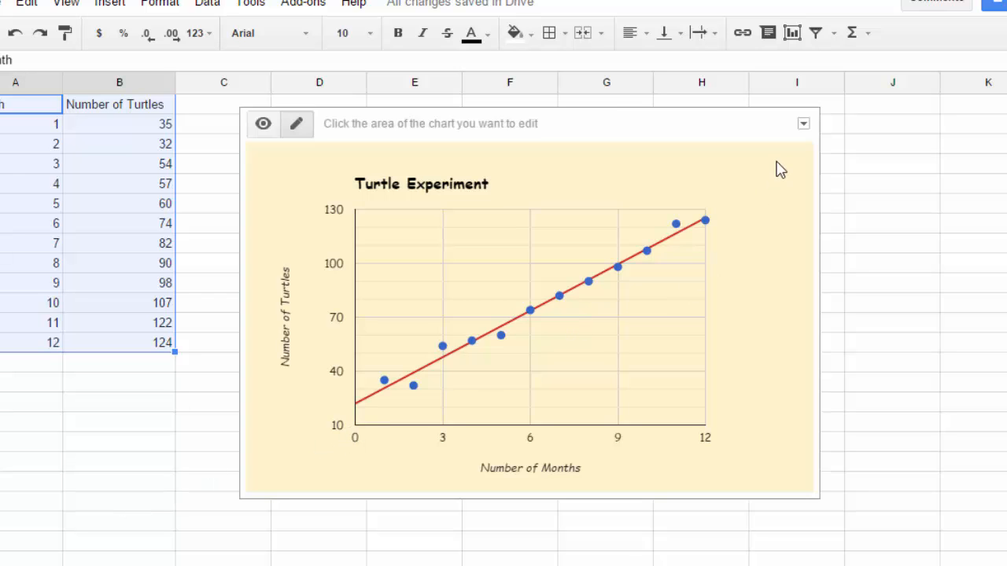
left_click(779, 169)
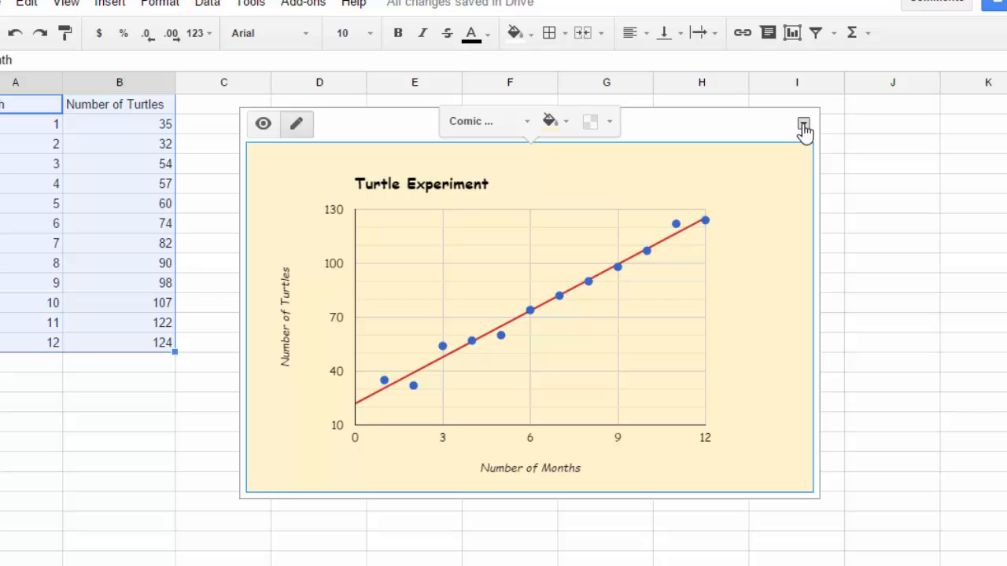
left_click(803, 126)
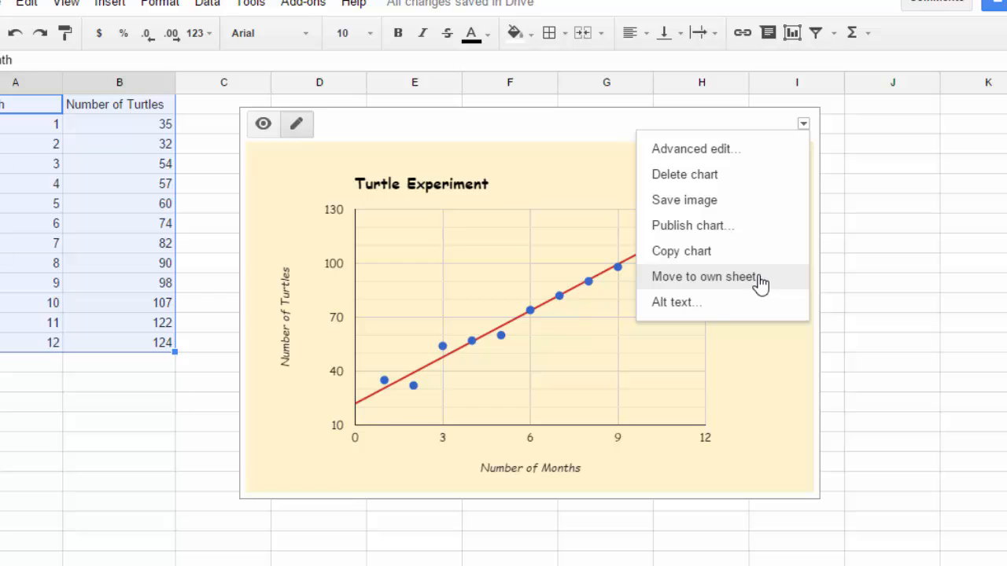
left_click(749, 123)
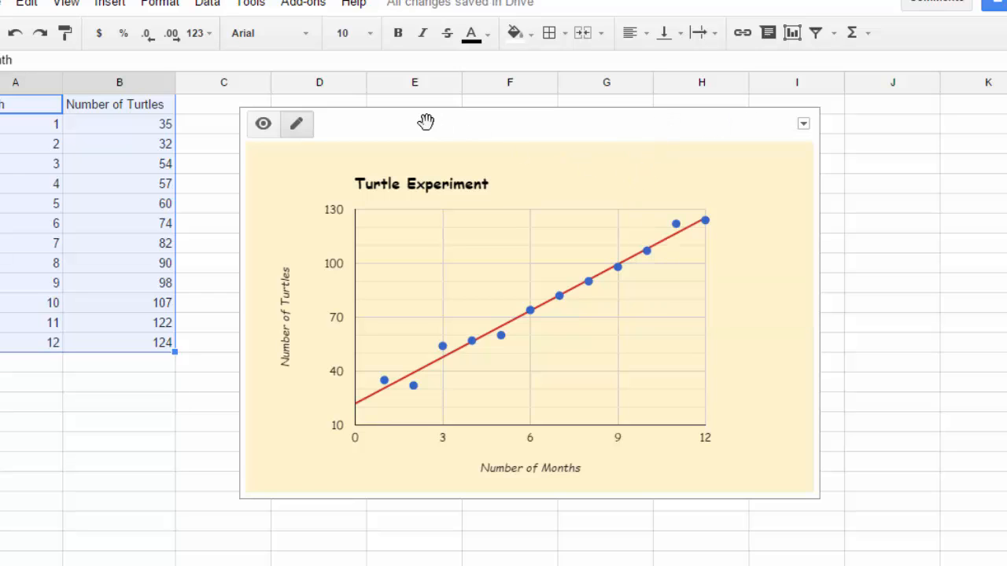
Switch the Turtle Experiment chart to view mode and inspect the equation of its linear trendline
left_click(262, 126)
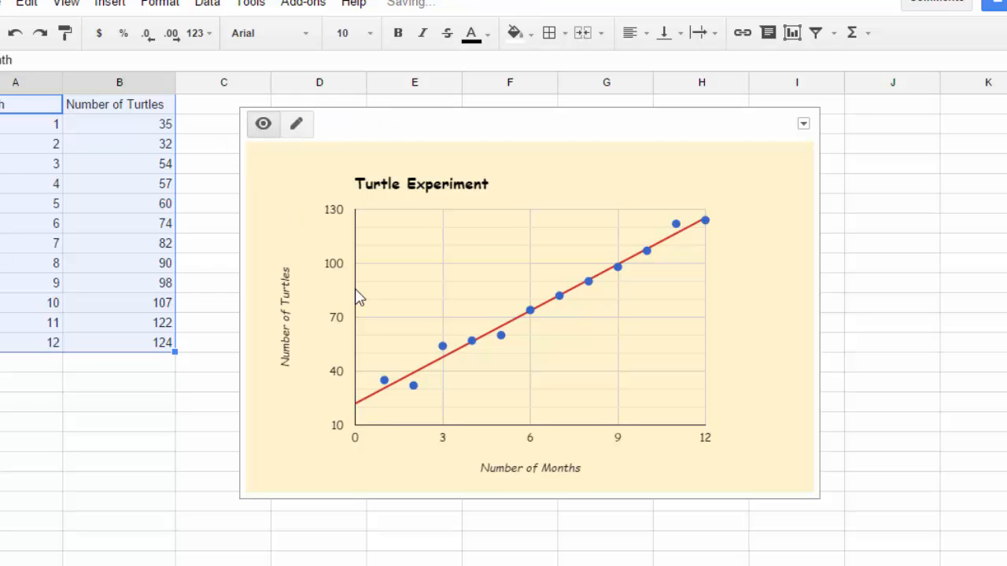
mouse_move(422, 370)
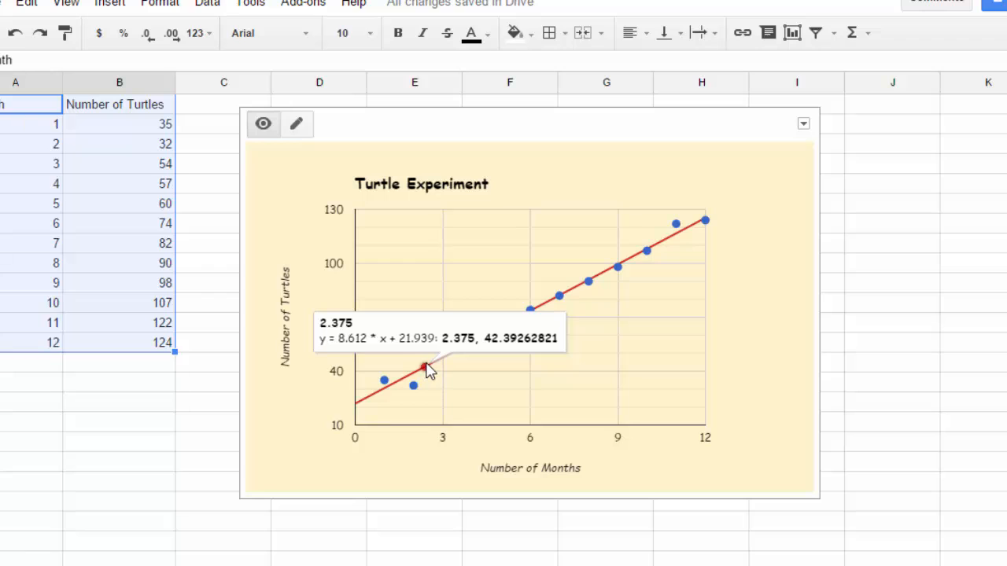